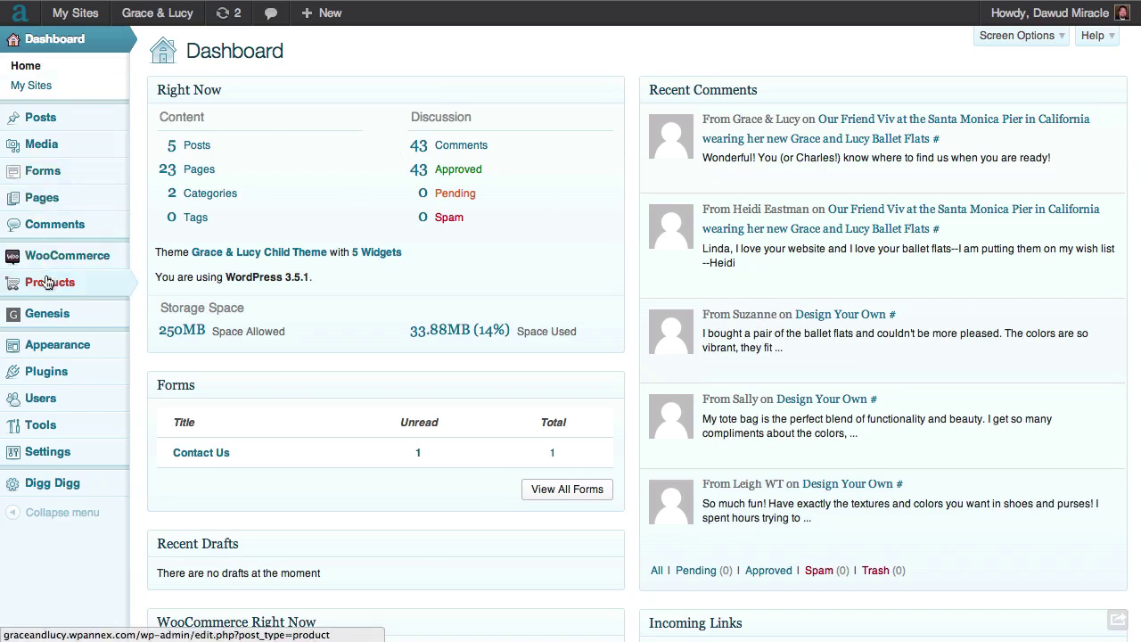
# From the Products list, open 'The Essential Ballet Flat / Strapless Your Own Bespoke Color Combination'.
pyautogui.moveTo(50, 283)
pyautogui.click(183, 282)
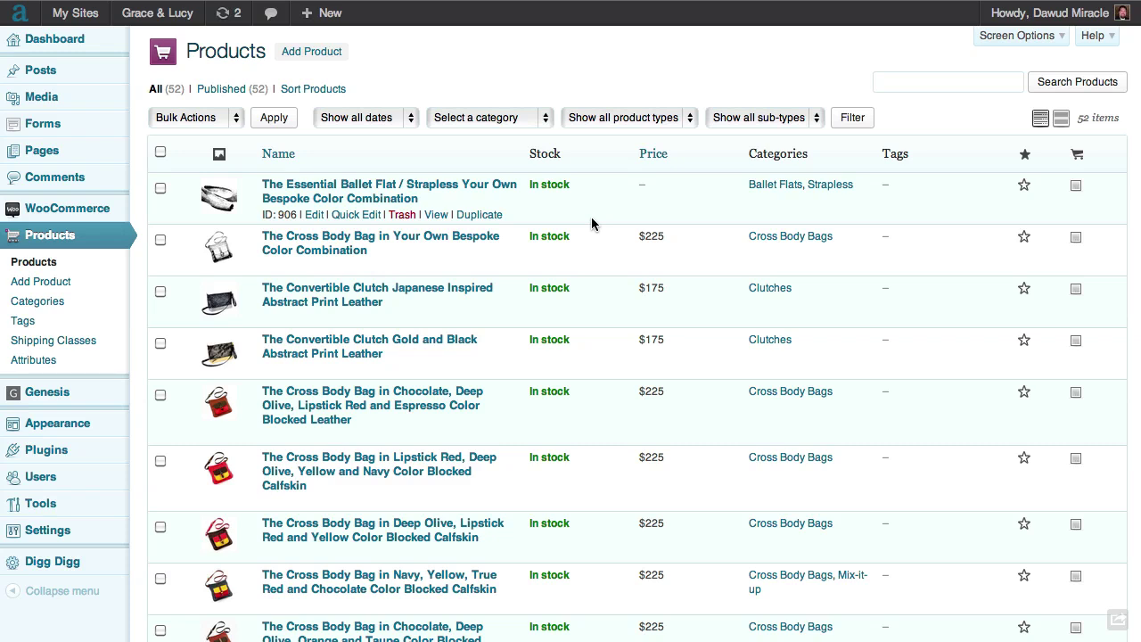
pyautogui.click(454, 185)
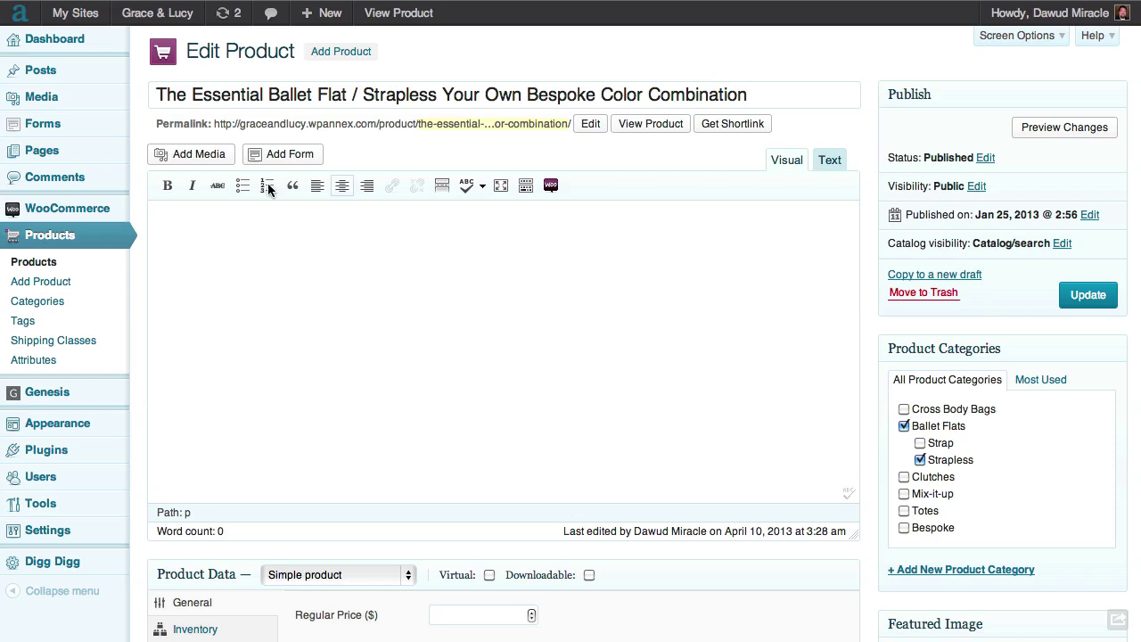
# Reopen the Essential Ballet Flat and review its Product Type options, leaving Simple product.
pyautogui.click(36, 262)
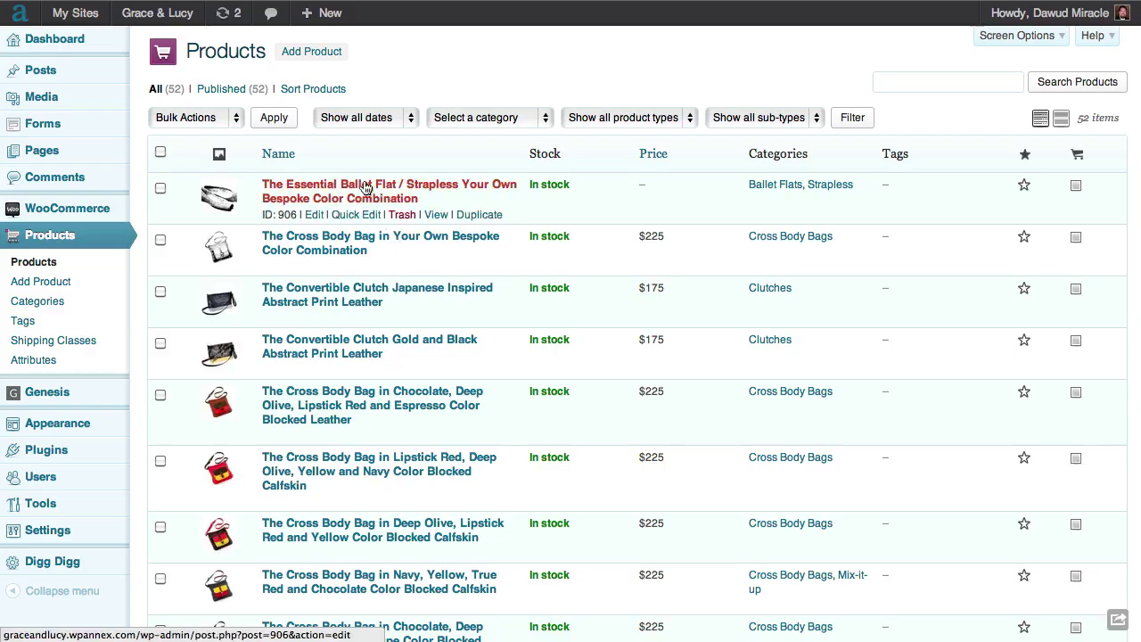
pyautogui.click(373, 189)
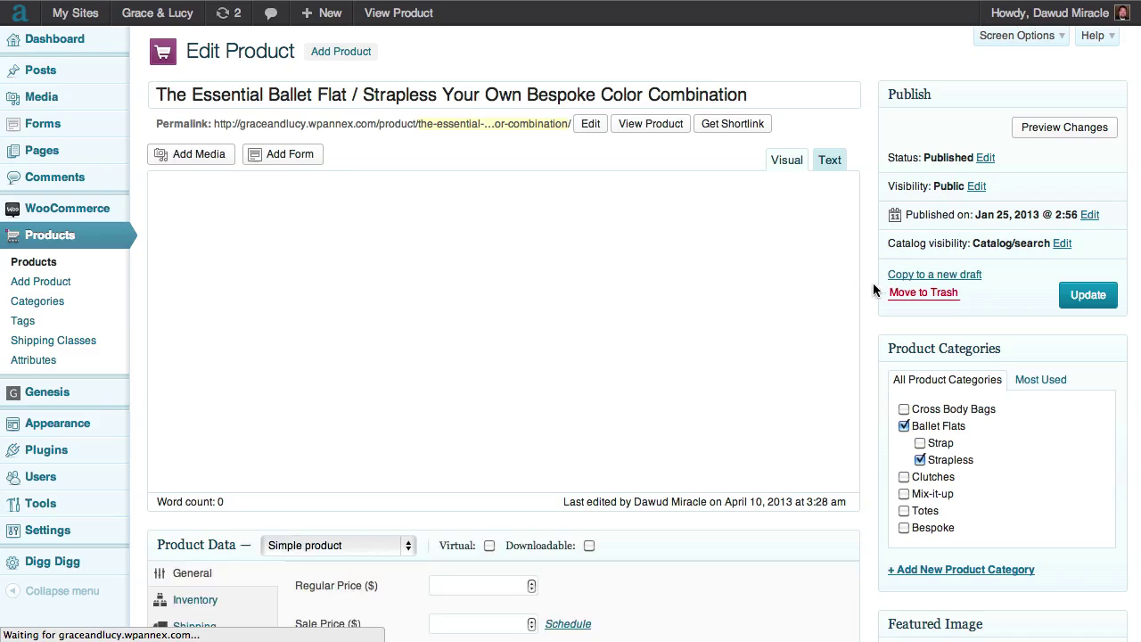
pyautogui.scroll(-5, 873, 282)
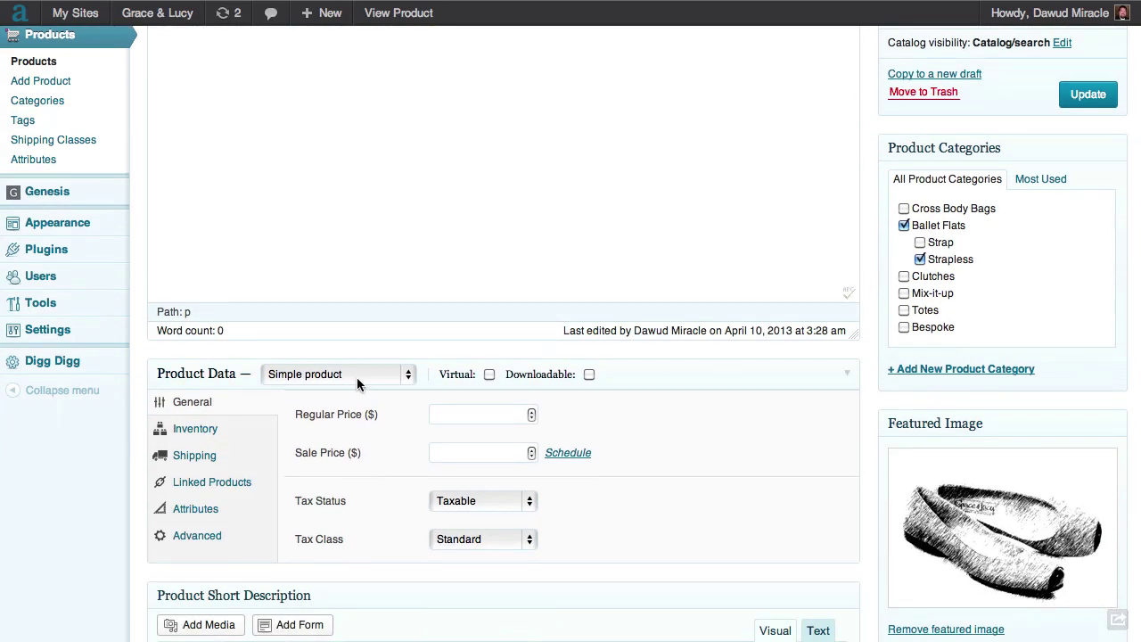
pyautogui.click(357, 375)
pyautogui.click(679, 383)
pyautogui.scroll(3, 868, 356)
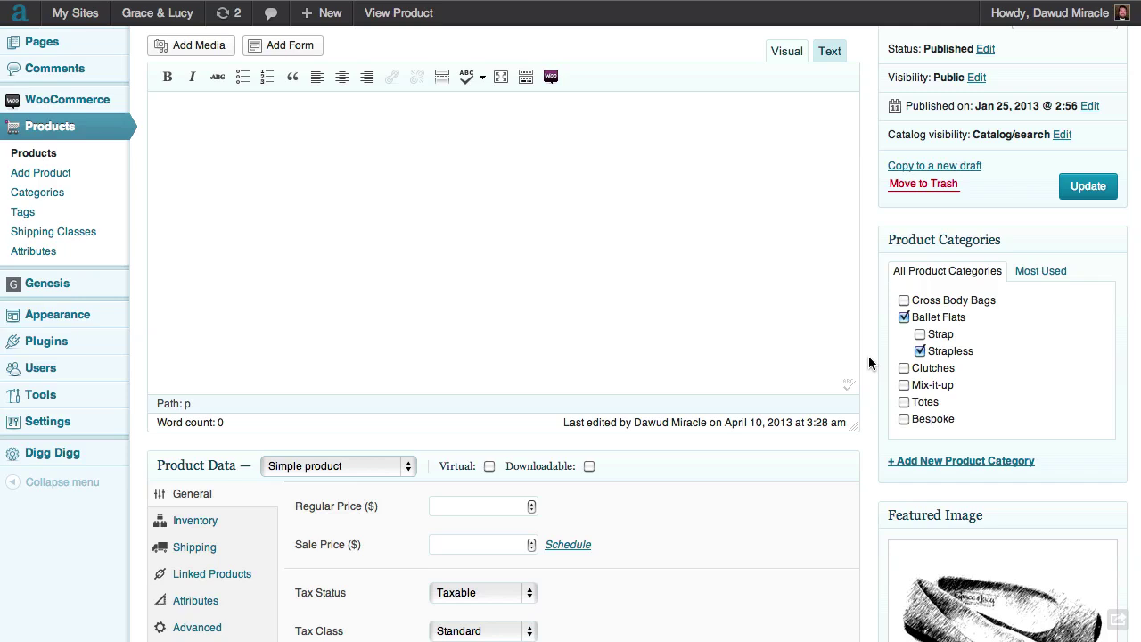
pyautogui.scroll(-3, 869, 357)
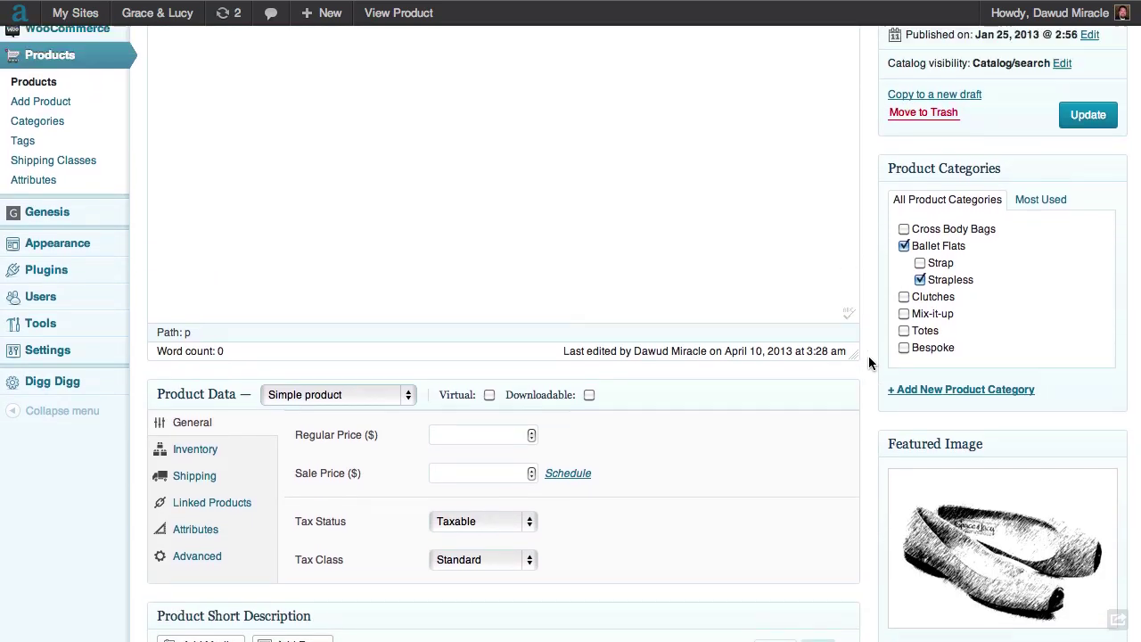
pyautogui.scroll(1, 869, 363)
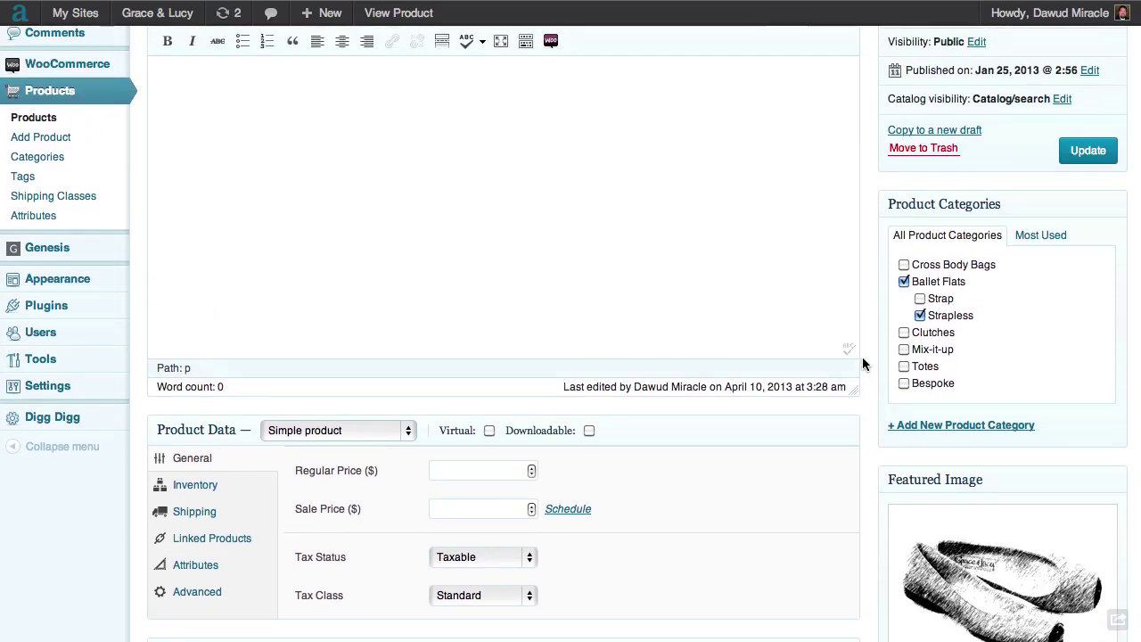
pyautogui.click(349, 434)
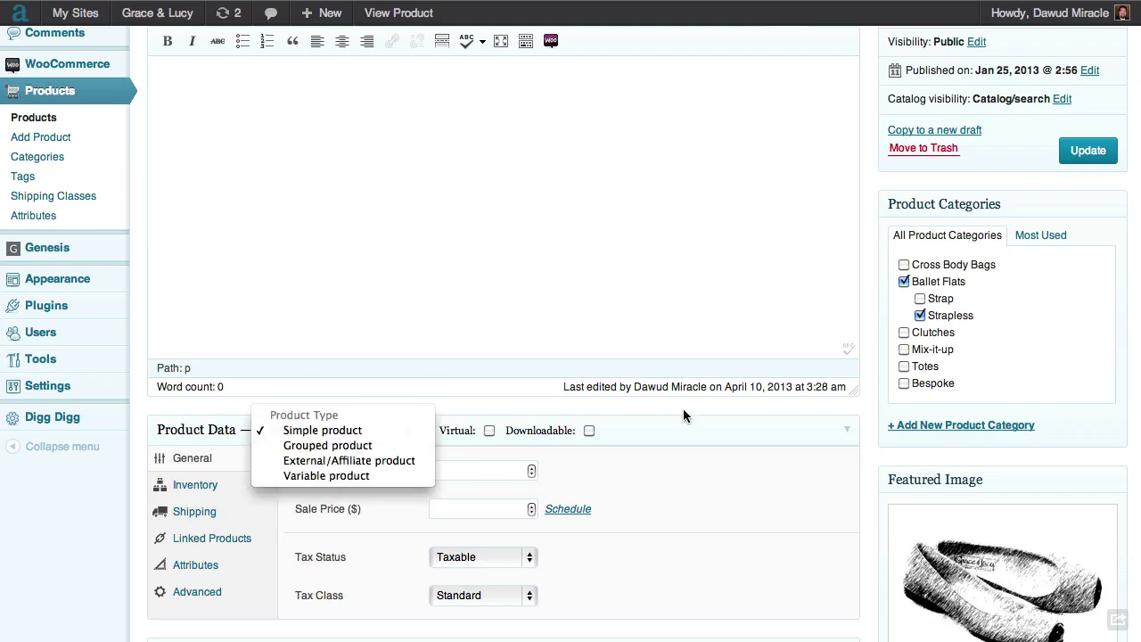
pyautogui.click(354, 312)
pyautogui.scroll(4, 447, 219)
# Drag the description editor's resize handle upward to shorten it.
pyautogui.click(295, 99)
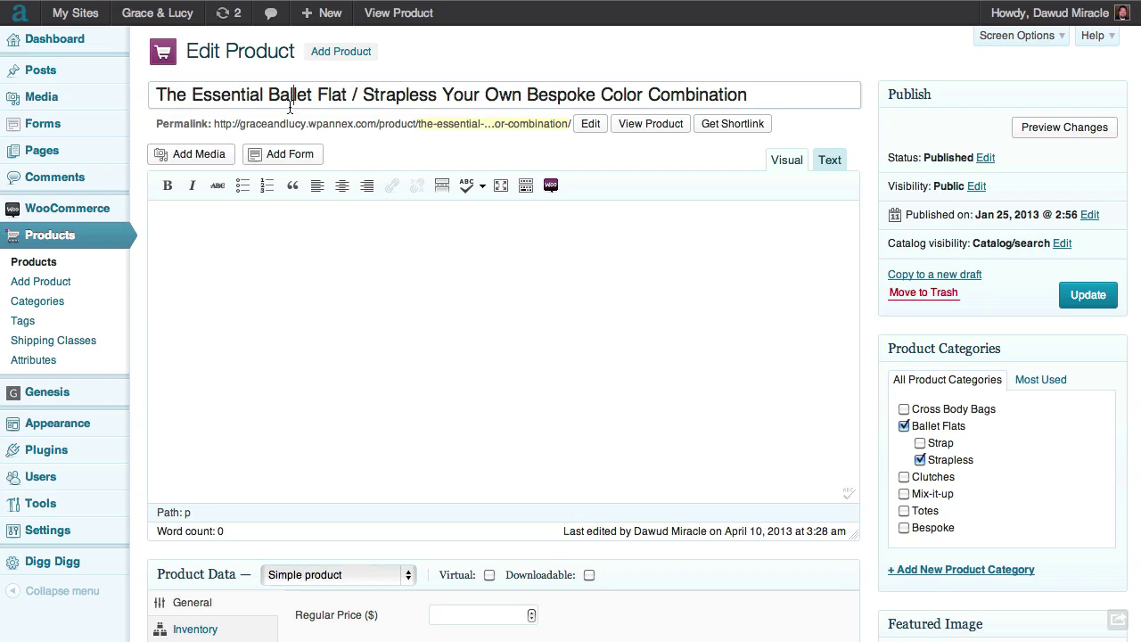
pyautogui.click(362, 266)
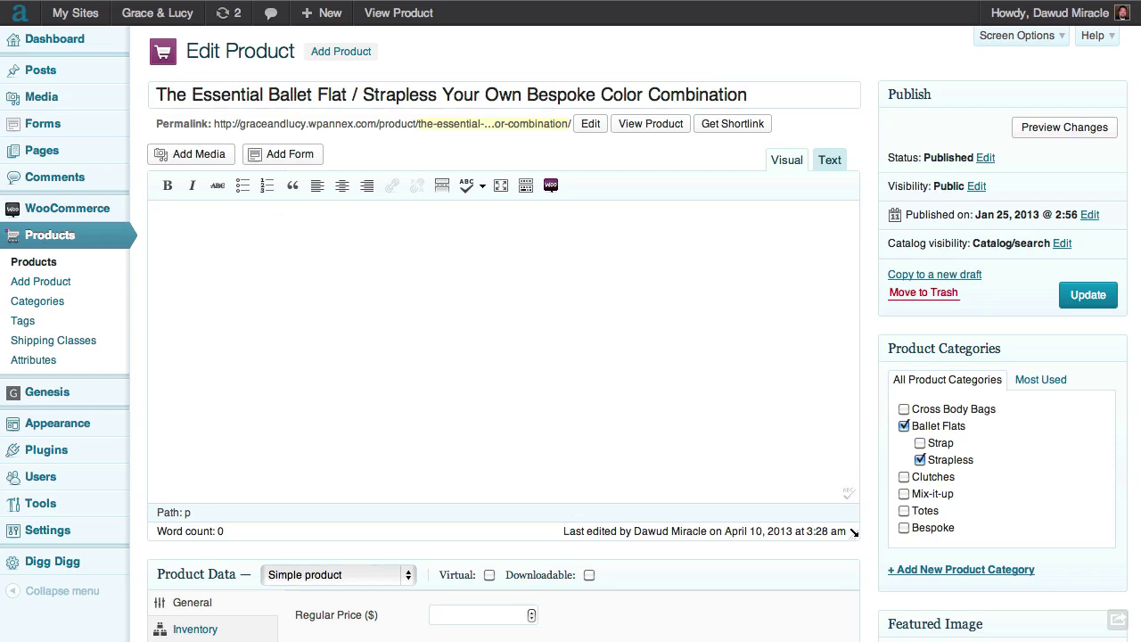
pyautogui.moveTo(851, 533); pyautogui.dragTo(847, 302)
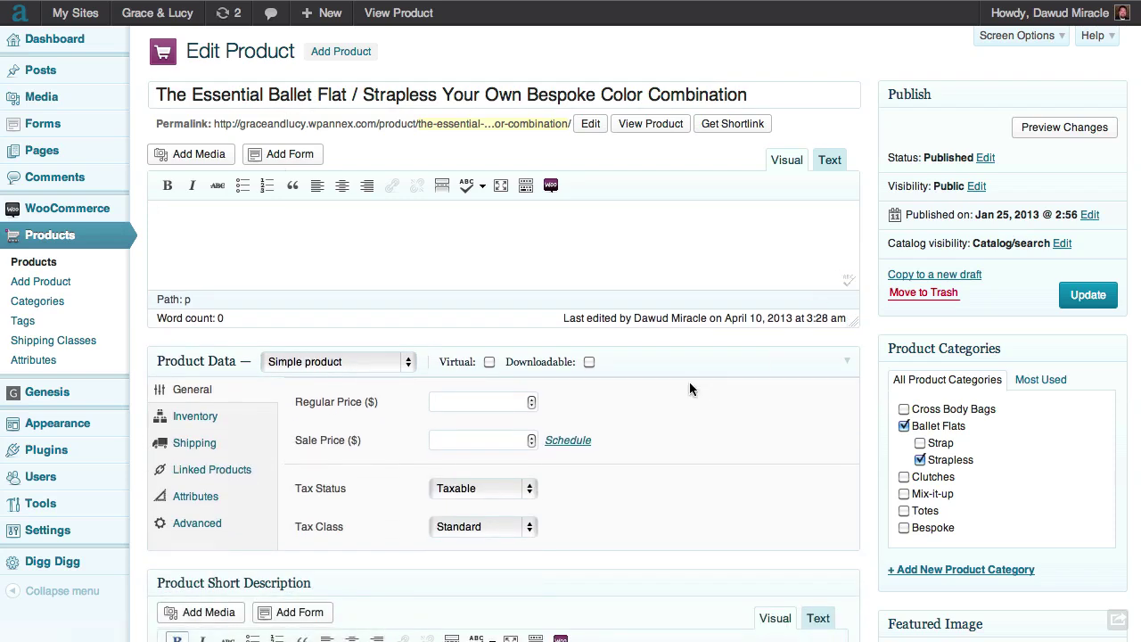
pyautogui.scroll(-2, 667, 387)
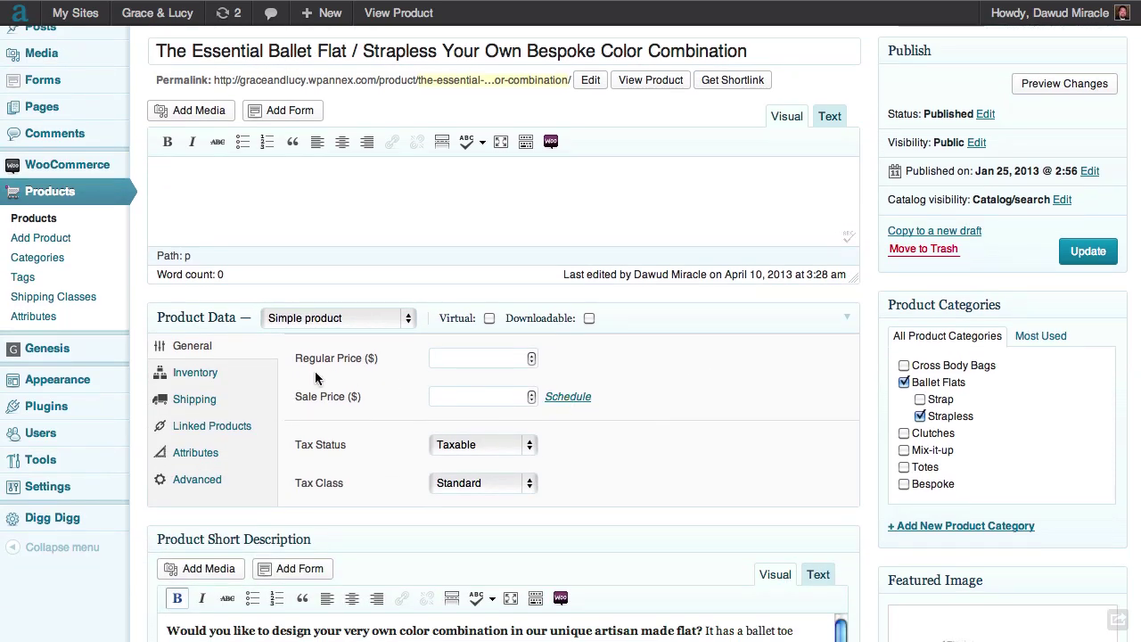
# Set the Essential Ballet Flat's product type to Variable product and update it.
pyautogui.click(337, 321)
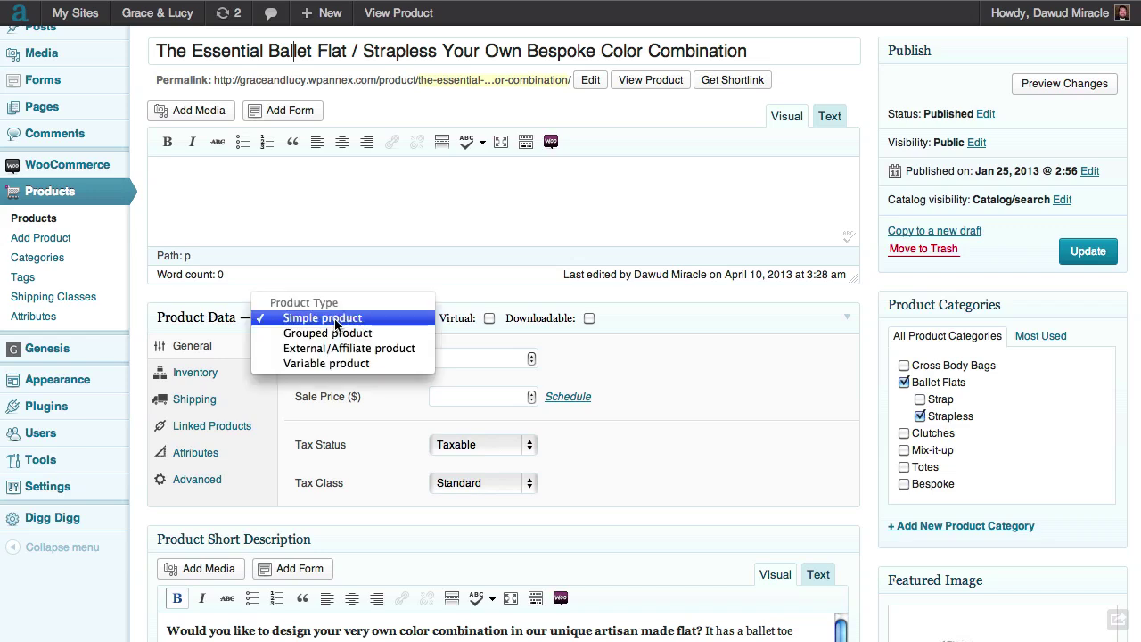
pyautogui.click(337, 364)
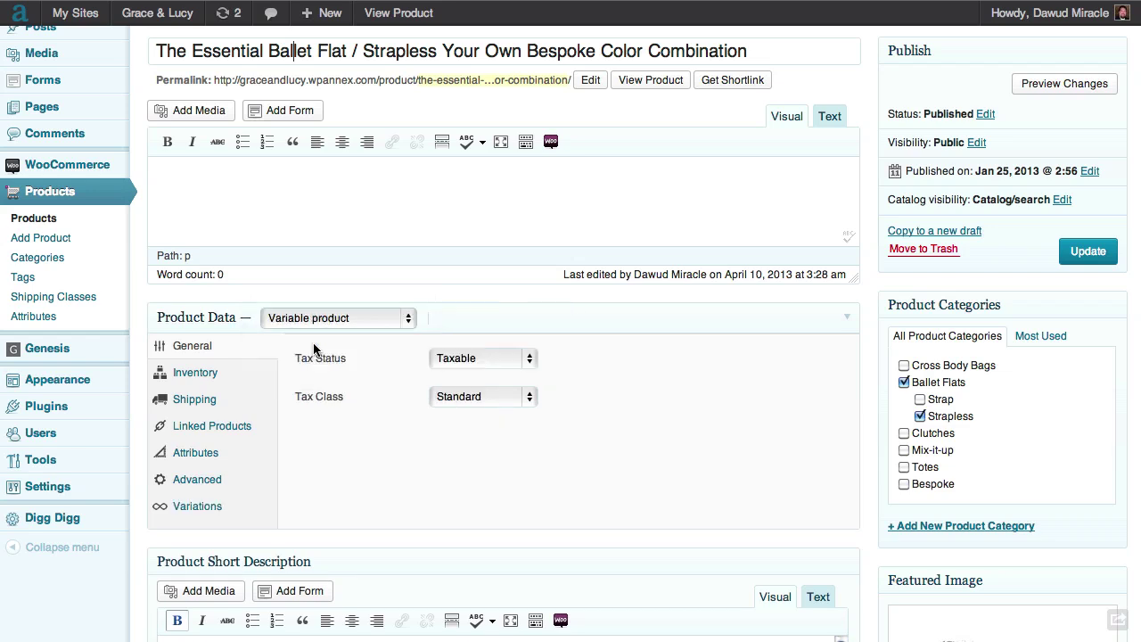
pyautogui.click(1065, 249)
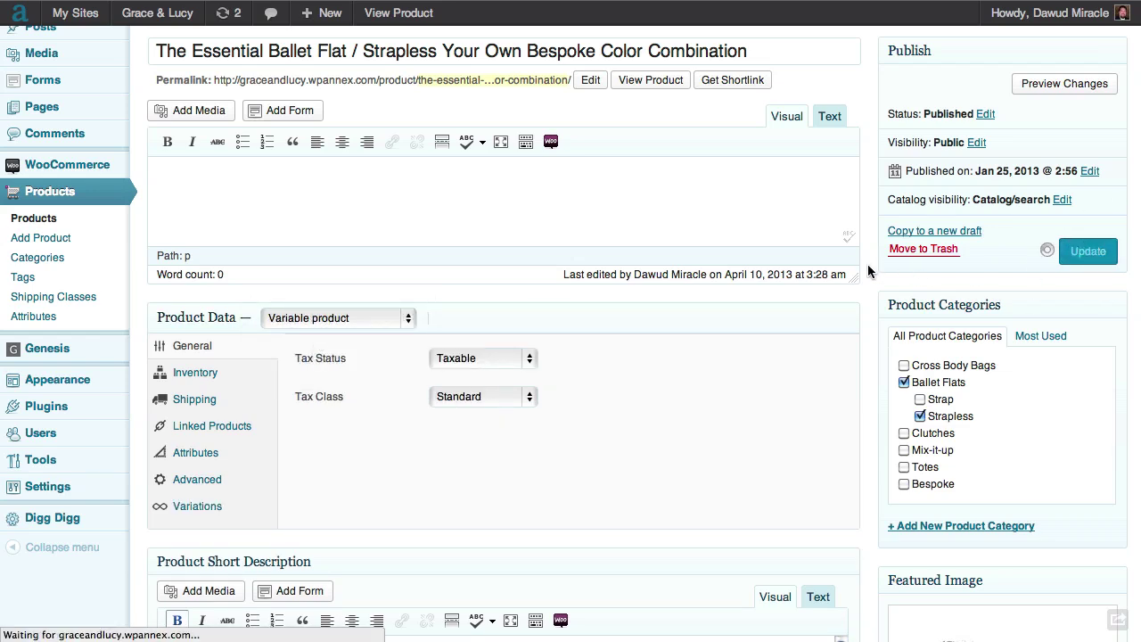
pyautogui.scroll(-5, 870, 256)
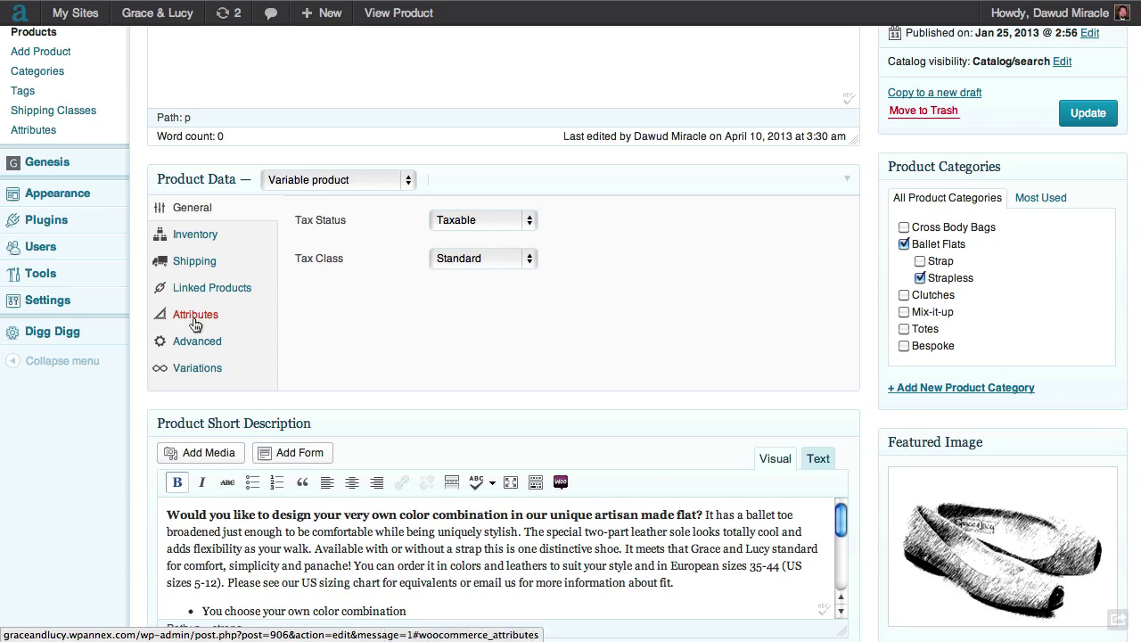
# Add the size attribute with all values 35–44, enable Used for variations, and save attributes.
pyautogui.click(194, 318)
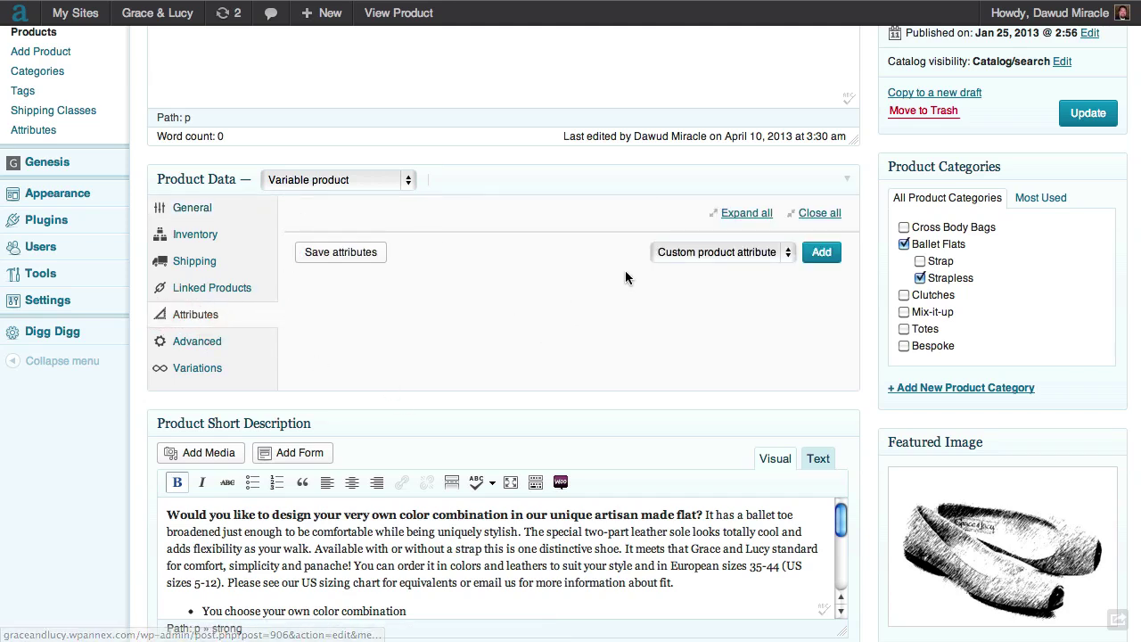
pyautogui.click(715, 252)
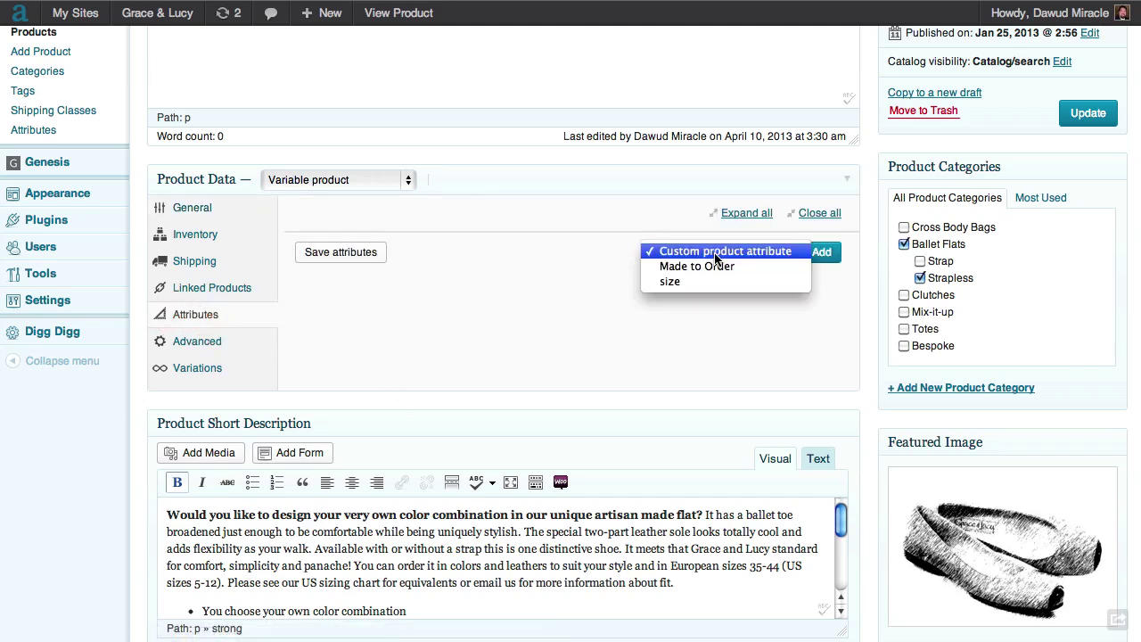
pyautogui.click(668, 280)
pyautogui.click(822, 253)
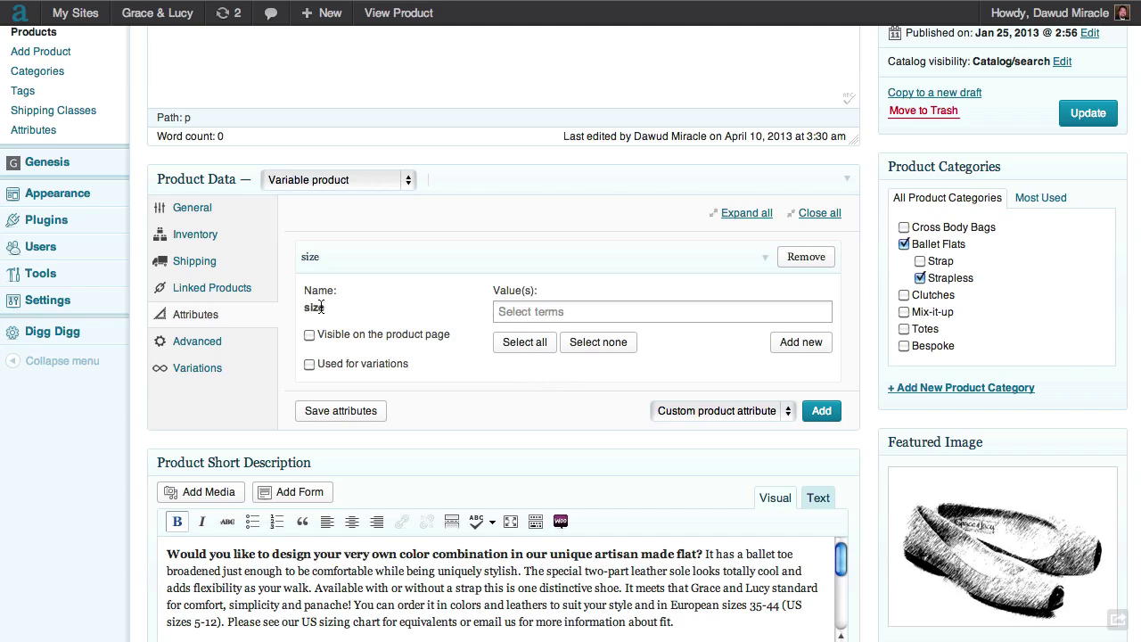
pyautogui.click(524, 312)
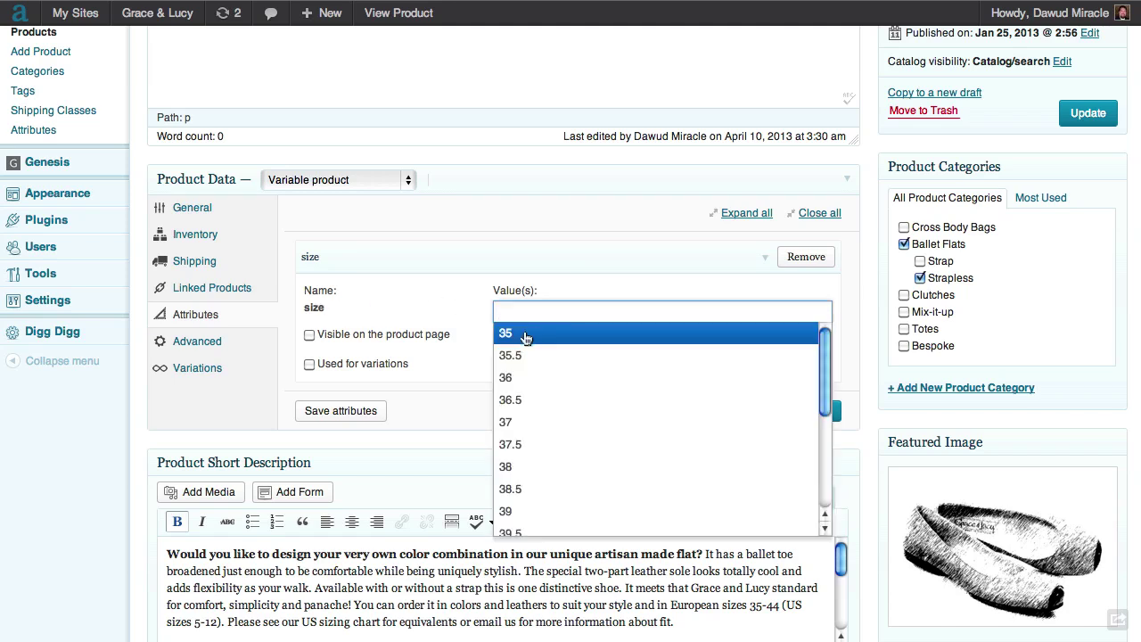
pyautogui.click(521, 343)
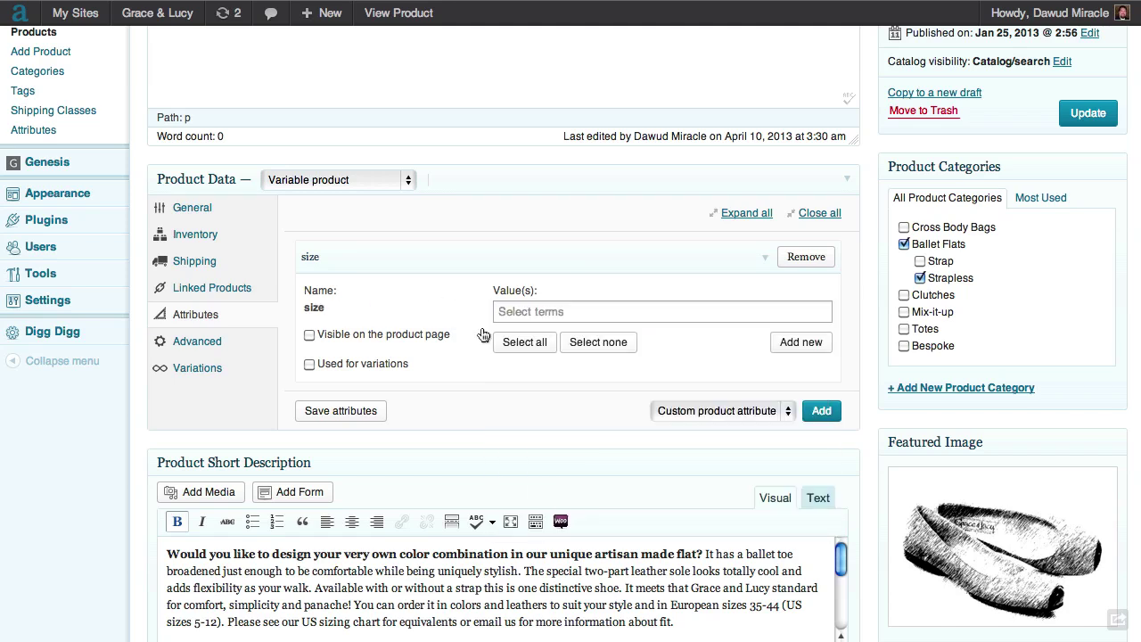
pyautogui.click(520, 343)
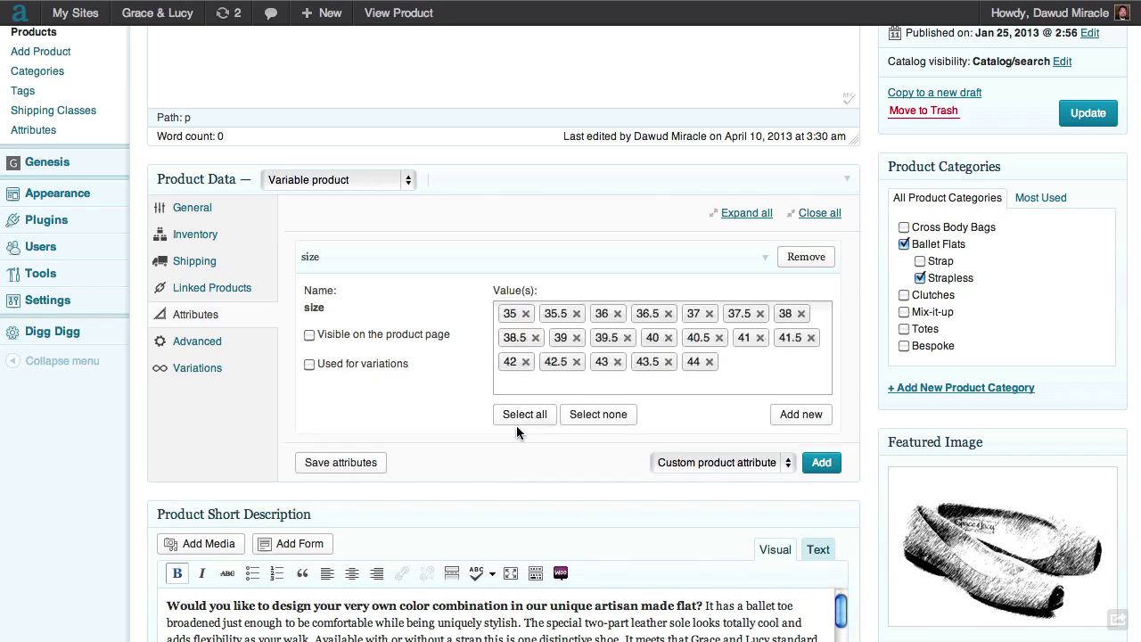
pyautogui.click(308, 364)
pyautogui.click(339, 464)
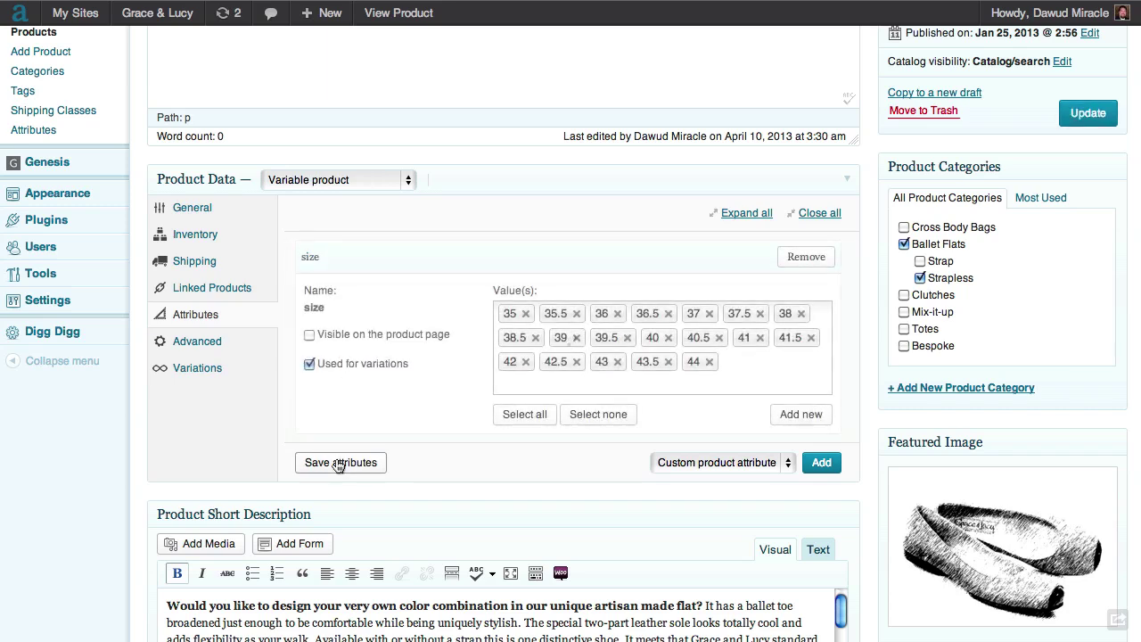
# Save the size attribute, update the product, and verify the size values in Attributes.
pyautogui.click(339, 464)
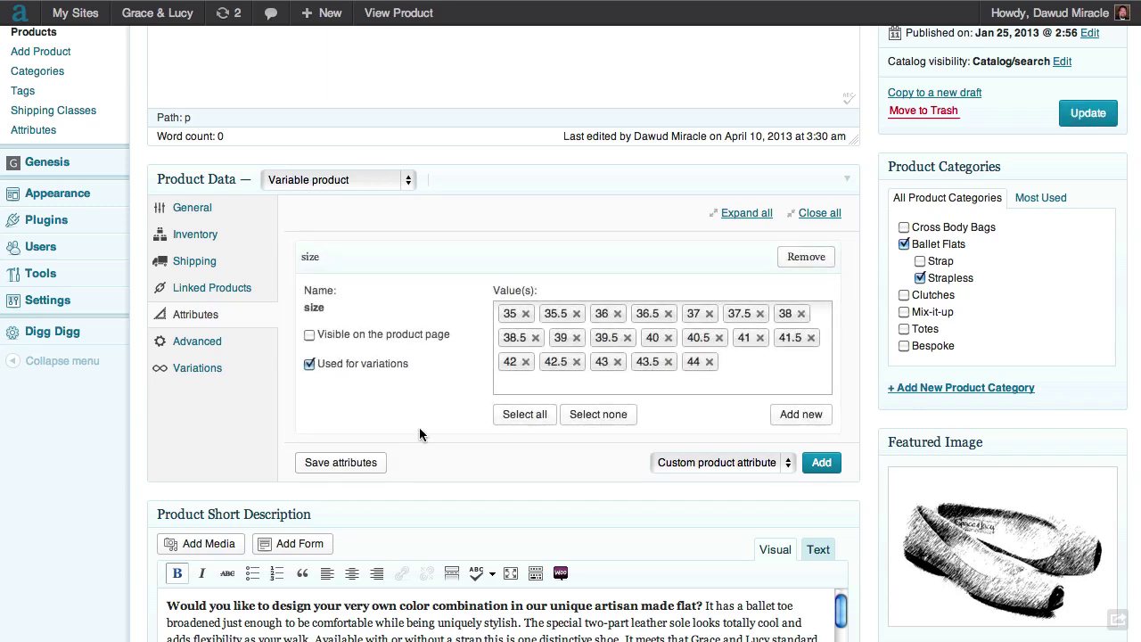
pyautogui.click(1082, 115)
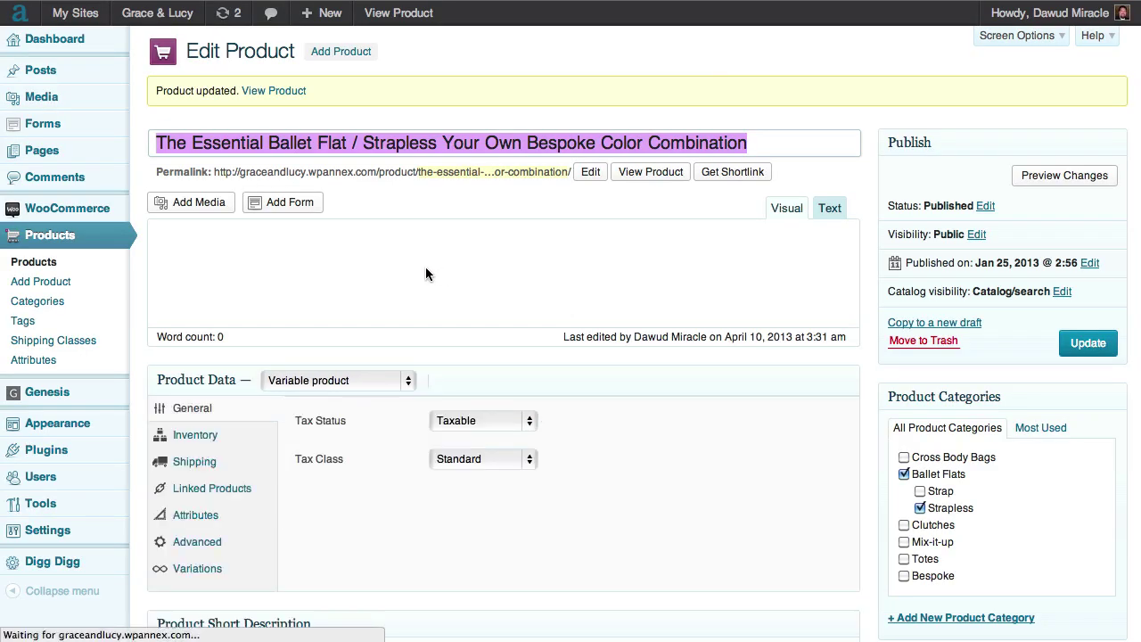
pyautogui.scroll(-5, 419, 267)
pyautogui.click(208, 227)
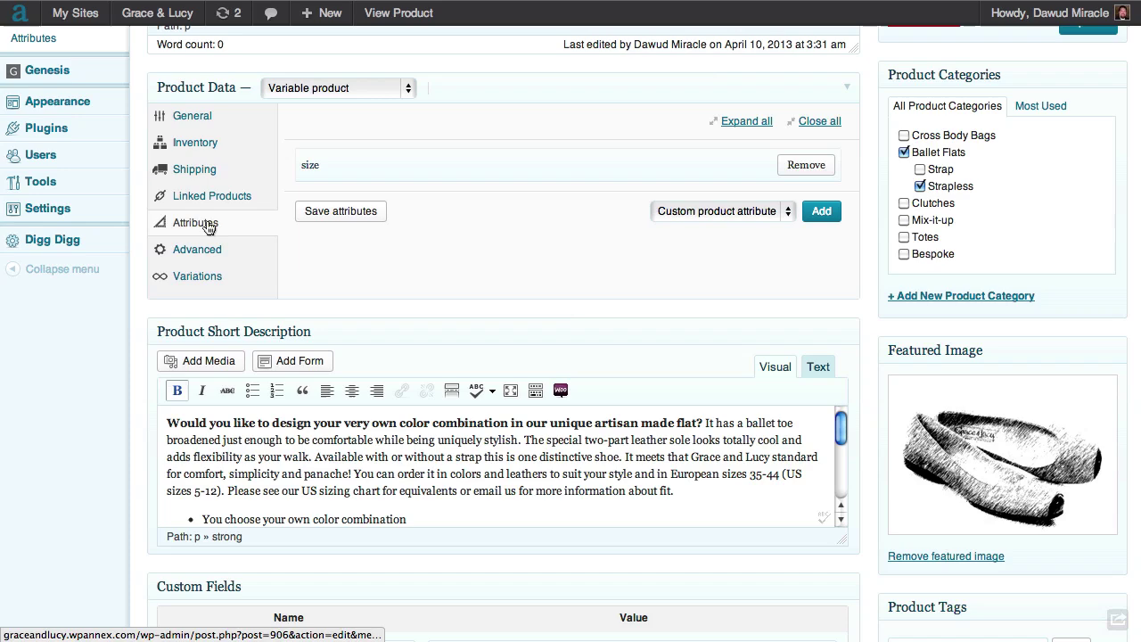
pyautogui.click(765, 168)
pyautogui.click(765, 167)
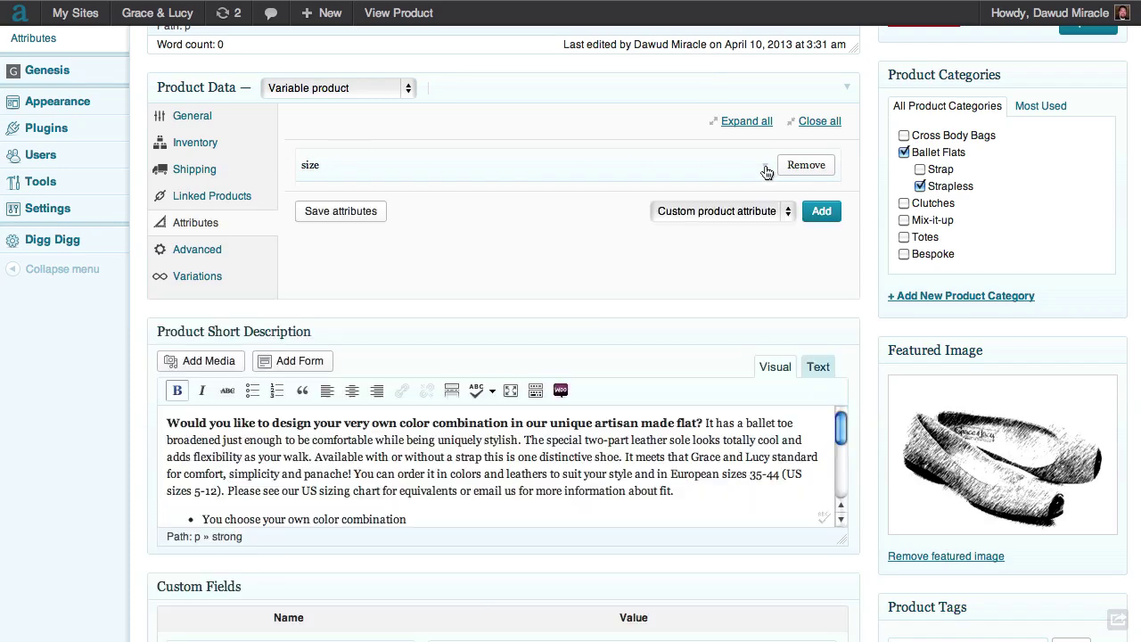
# Link all variations to generate the 19 size variations and review the list.
pyautogui.click(197, 279)
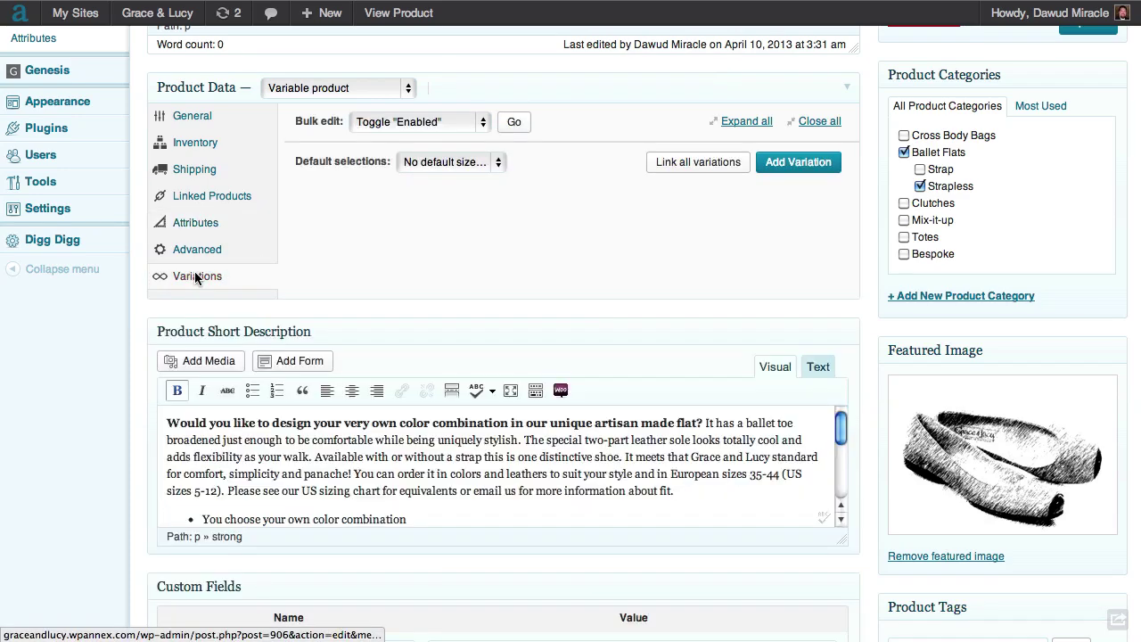
pyautogui.click(693, 163)
pyautogui.click(586, 84)
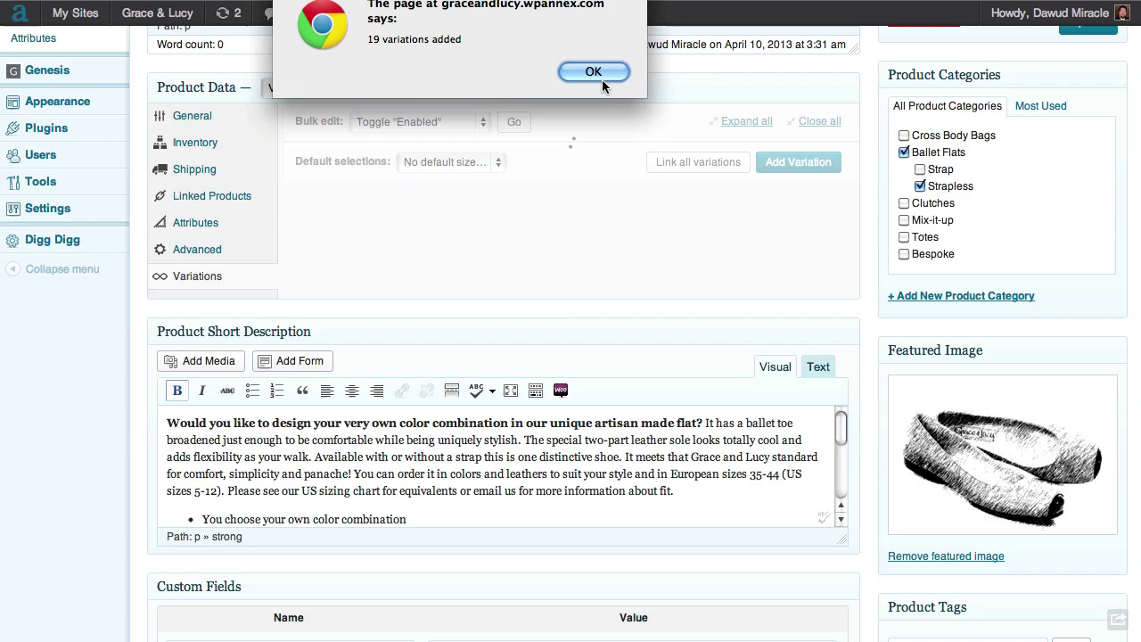
pyautogui.click(595, 74)
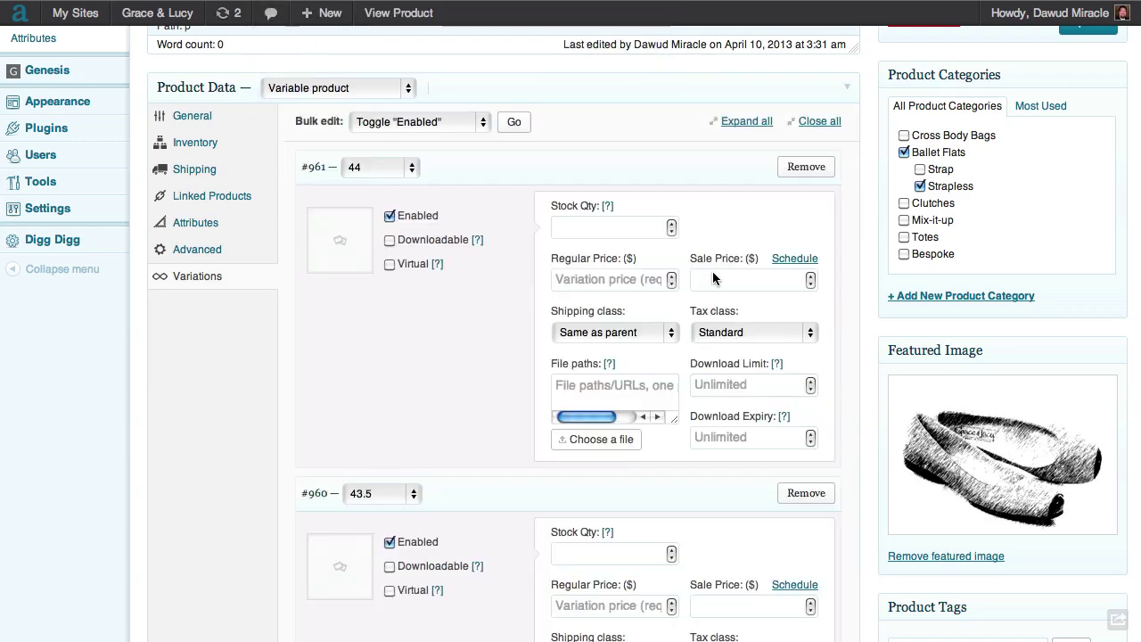
pyautogui.scroll(-1, 862, 272)
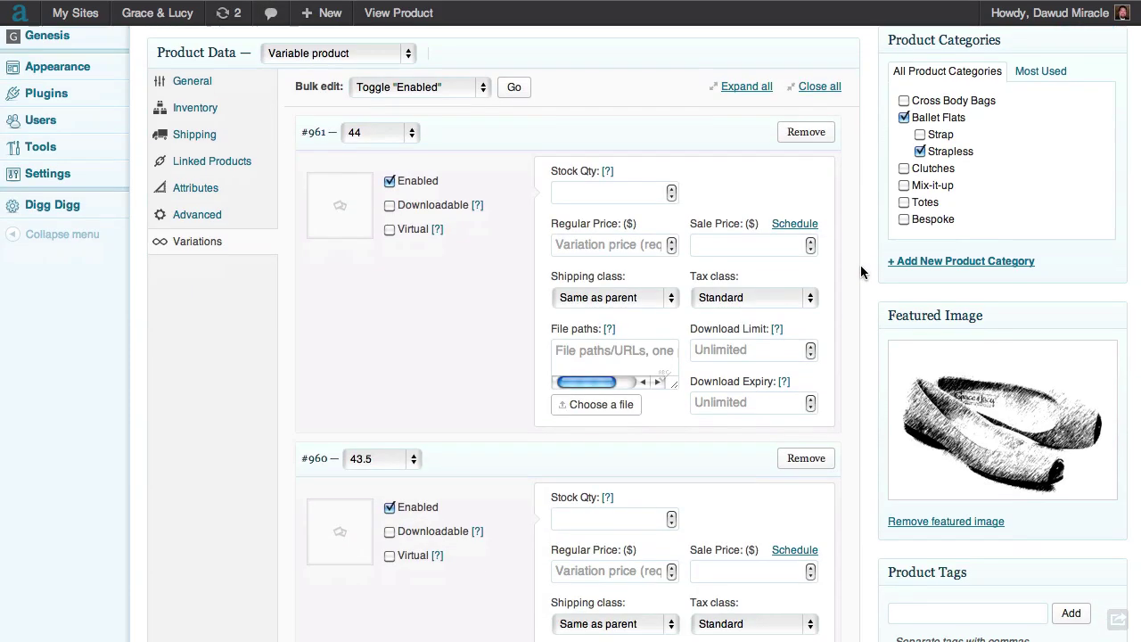
pyautogui.scroll(1, 861, 264)
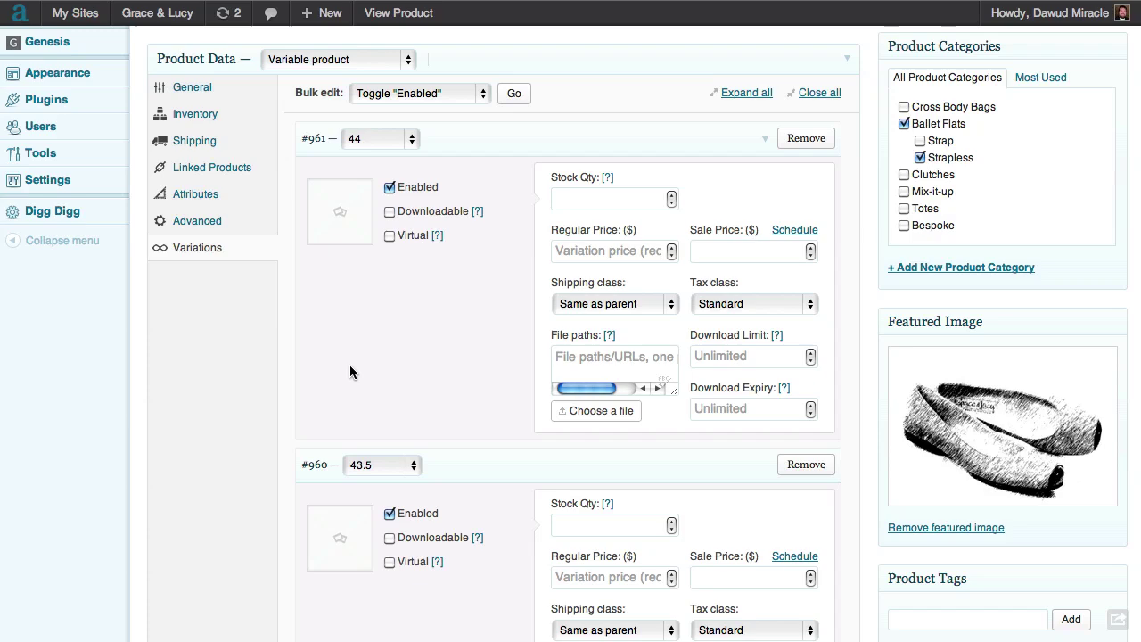
pyautogui.scroll(-10, 454, 348)
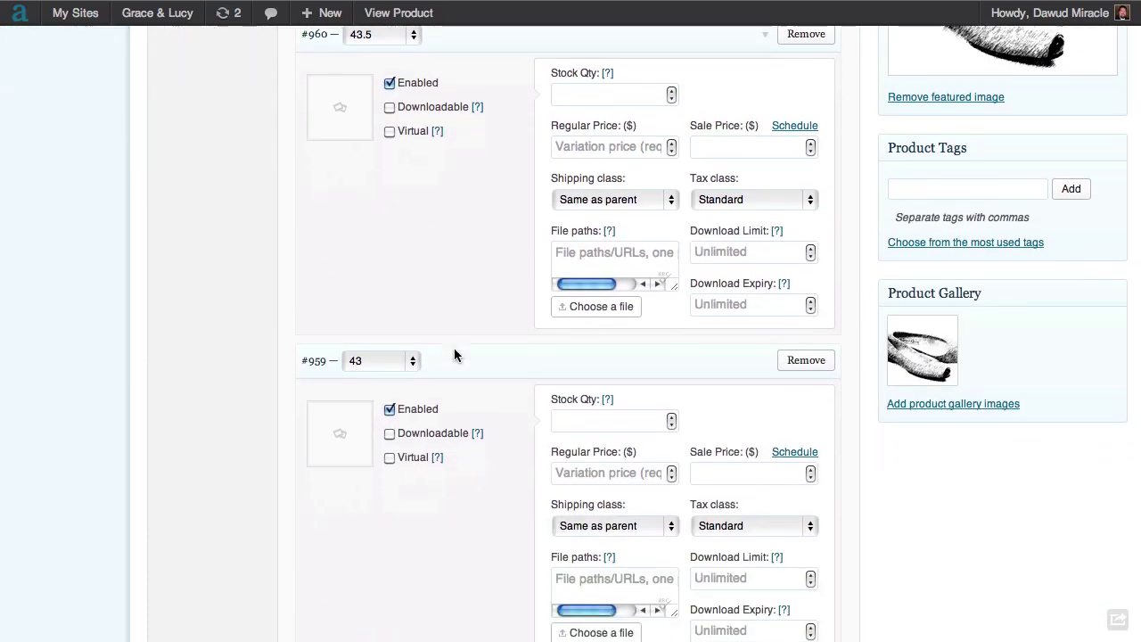
pyautogui.scroll(-14, 454, 350)
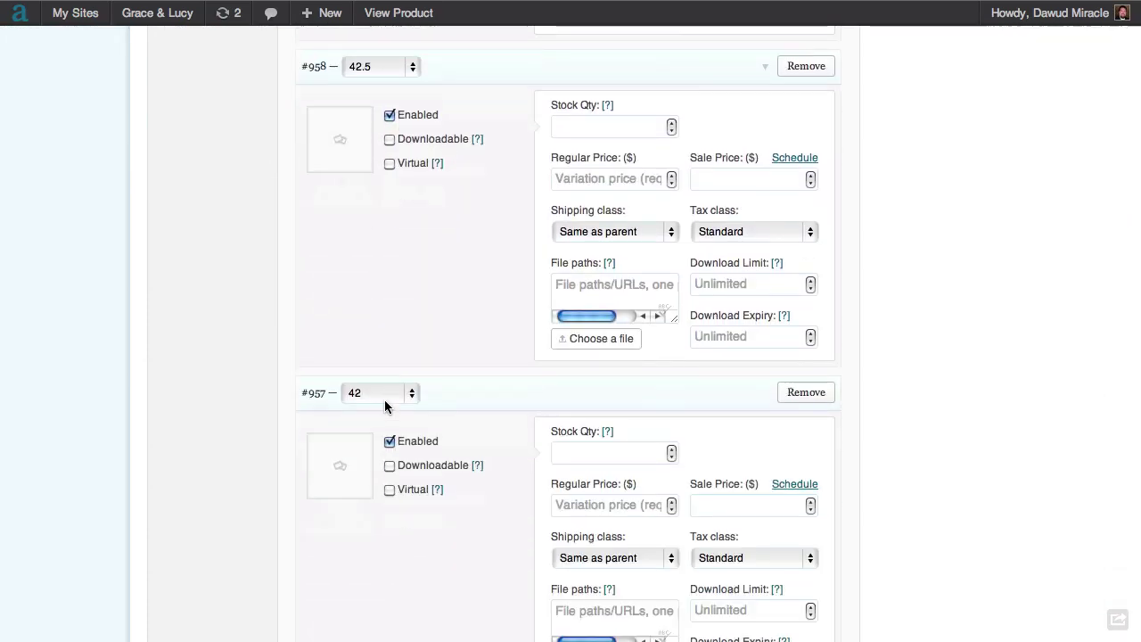
pyautogui.scroll(-14, 384, 399)
pyautogui.scroll(14, 385, 398)
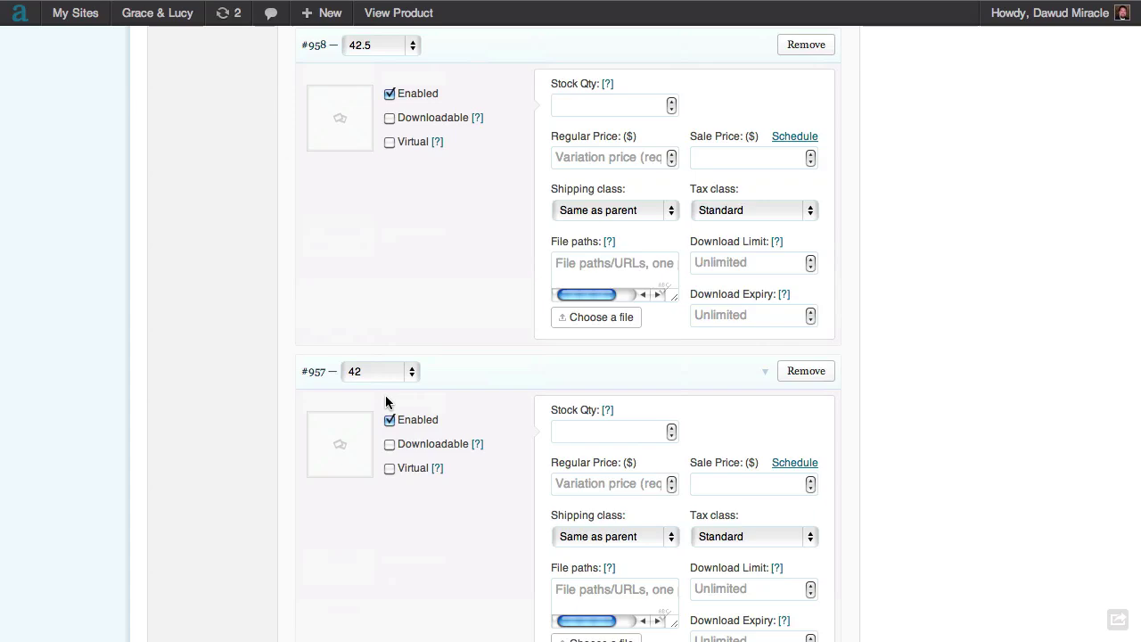
pyautogui.scroll(20, 386, 403)
pyautogui.scroll(-1, 624, 312)
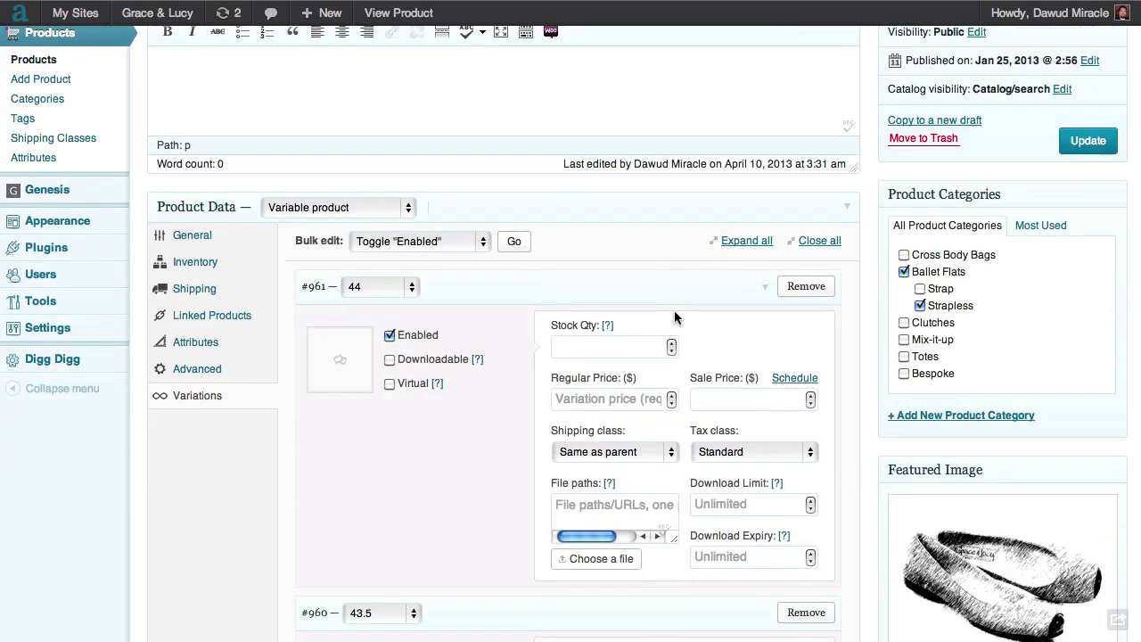
pyautogui.scroll(-5, 675, 310)
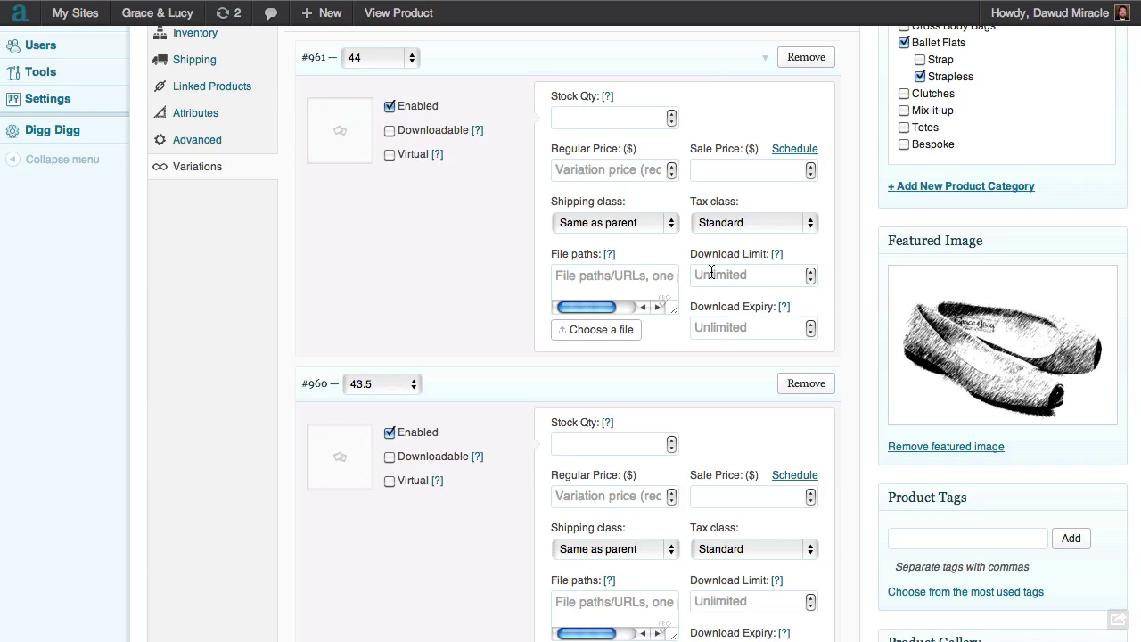
pyautogui.click(586, 174)
# Enter the regular price for the size 44 variation.
pyautogui.click(586, 172)
pyautogui.write('120.00')
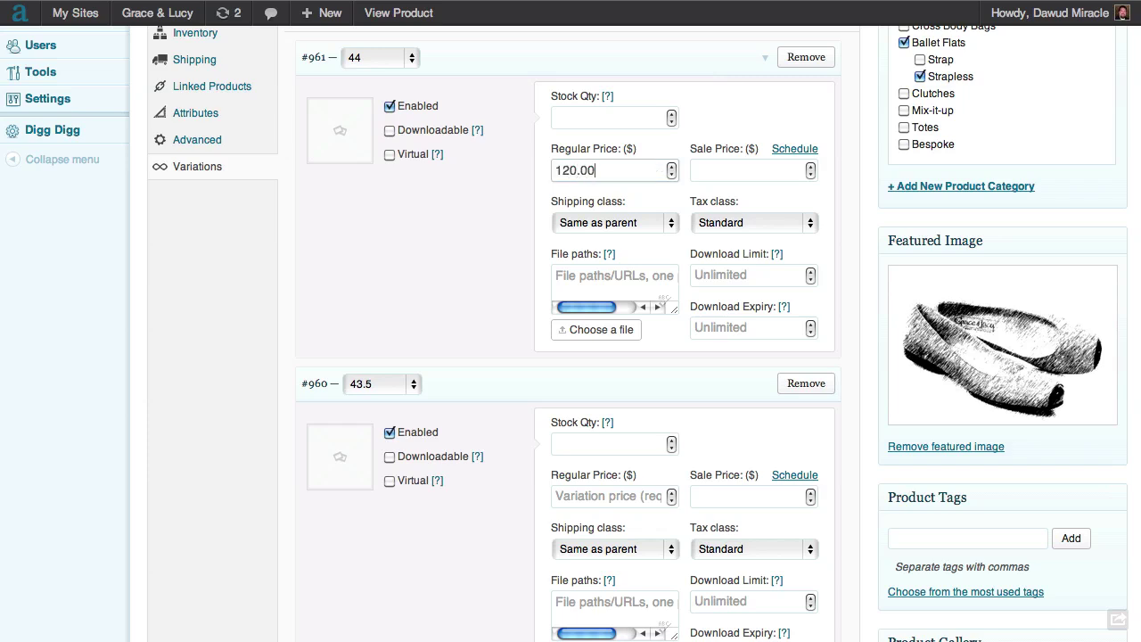
pyautogui.scroll(-3, 523, 238)
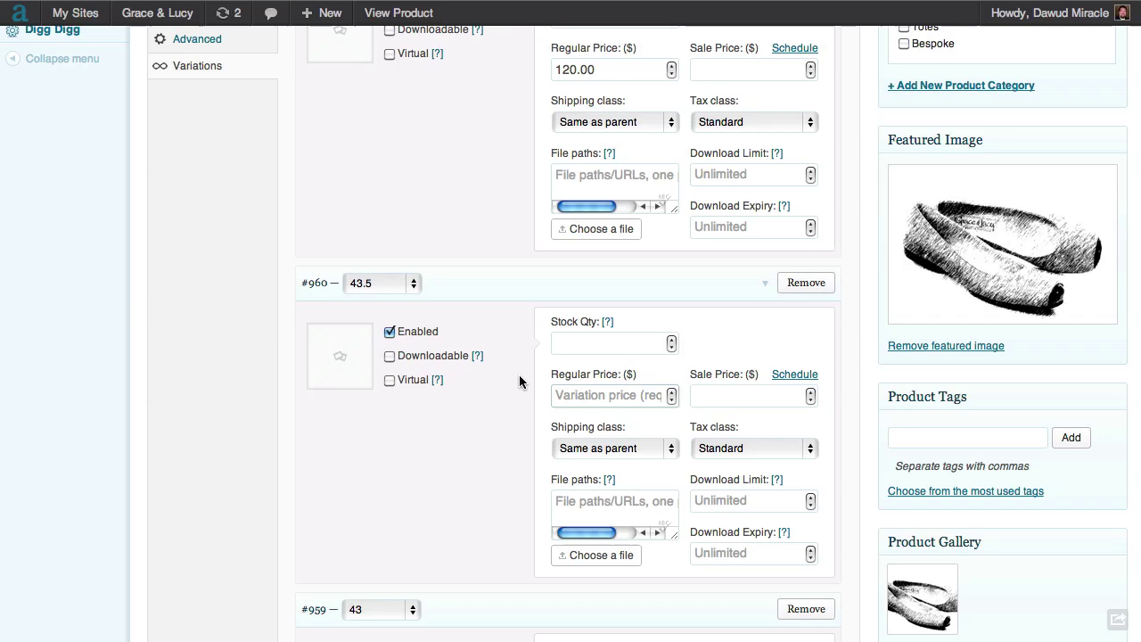
pyautogui.scroll(-8, 520, 383)
pyautogui.scroll(-4, 499, 311)
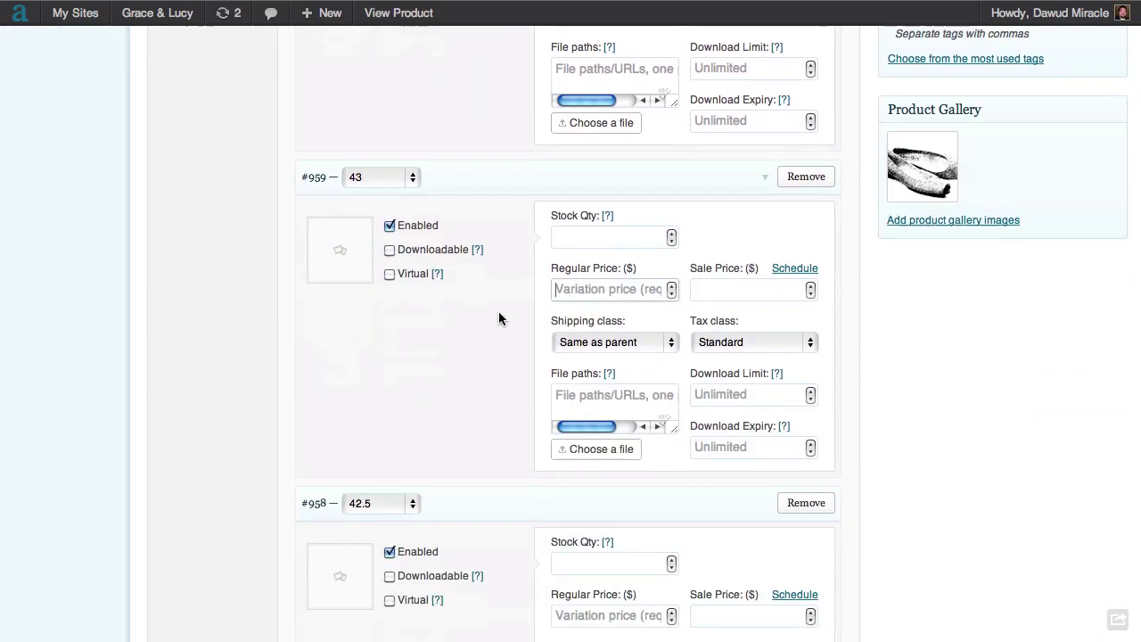
pyautogui.scroll(12, 499, 310)
pyautogui.scroll(-2, 518, 223)
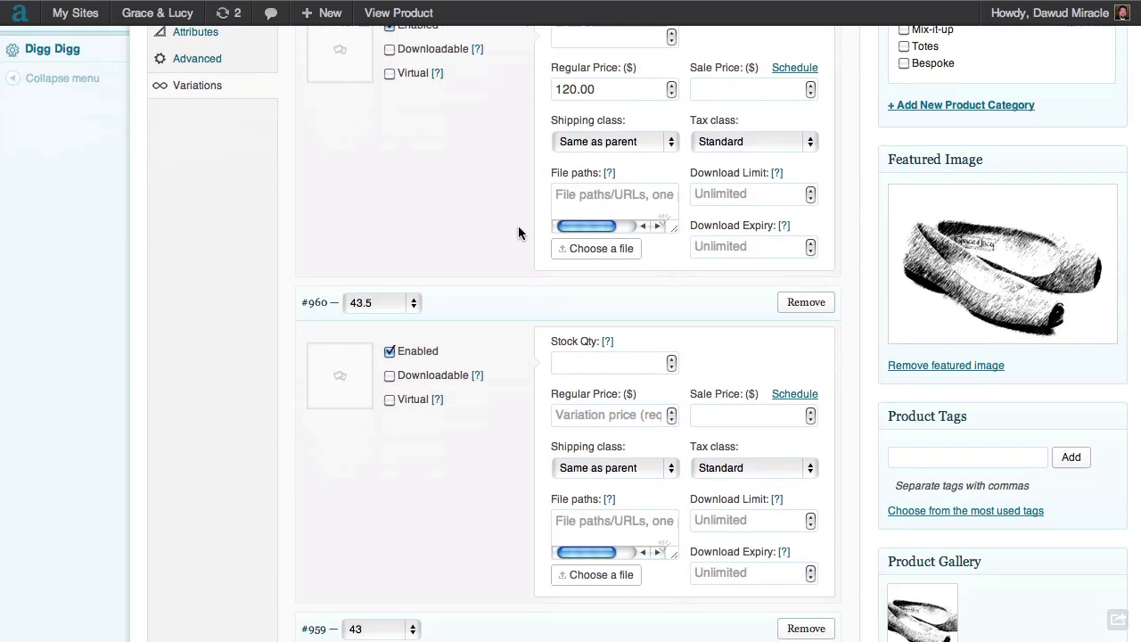
# Give the size 43.5 variation a regular price of 120.00 and update the product.
pyautogui.click(577, 375)
pyautogui.write('10')
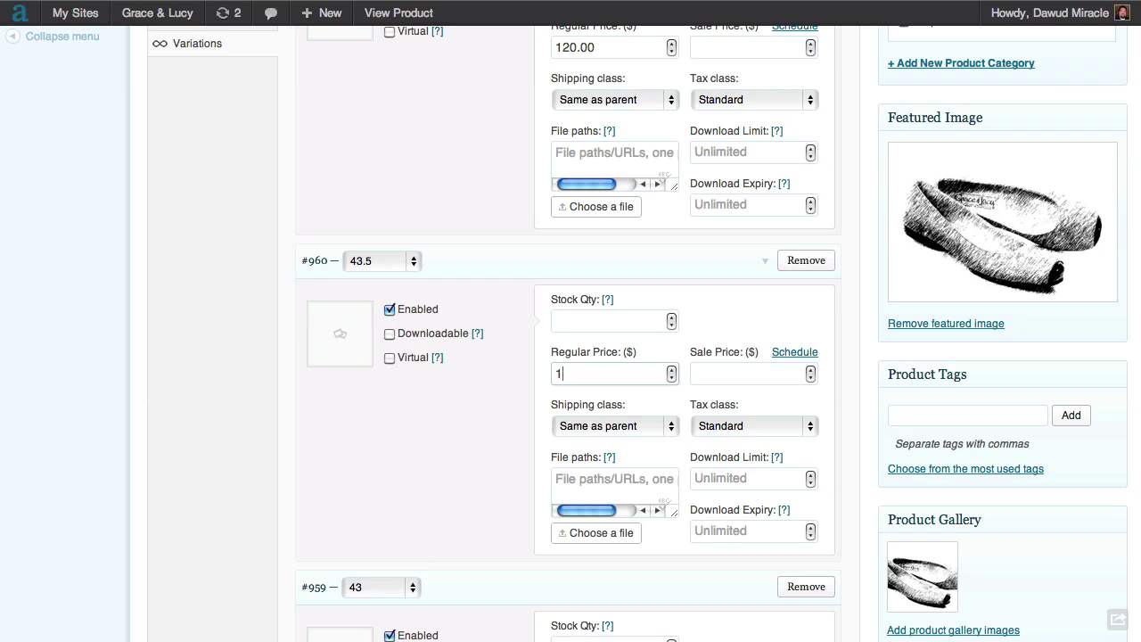
pyautogui.click(561, 382)
pyautogui.press('BackSpace')
pyautogui.press('BackSpace')
pyautogui.press('BackSpace')
pyautogui.press('BackSpace')
pyautogui.press('BackSpace')
pyautogui.write('07')
pyautogui.press('BackSpace')
pyautogui.write('9')
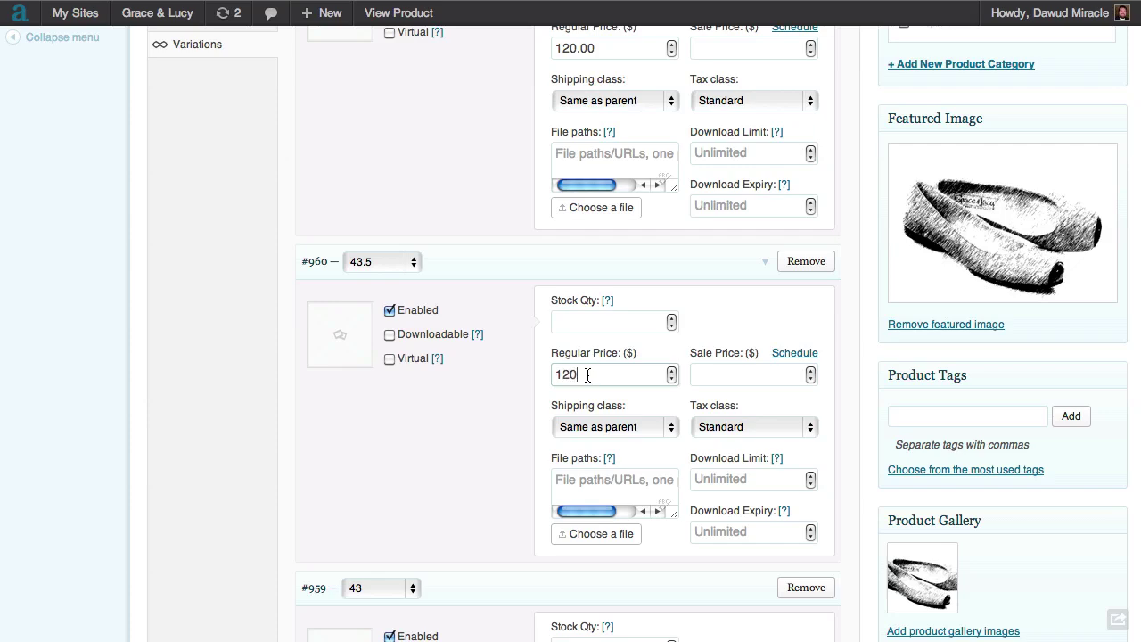
pyautogui.scroll(-4, 849, 397)
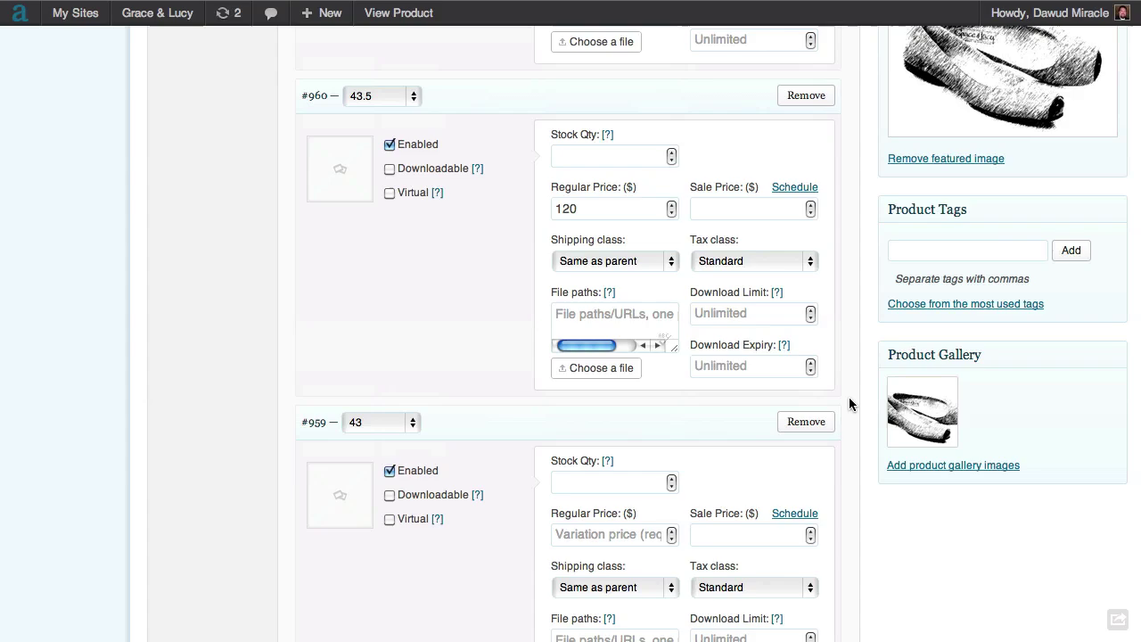
pyautogui.scroll(7, 849, 397)
pyautogui.scroll(-2, 675, 408)
pyautogui.click(619, 439)
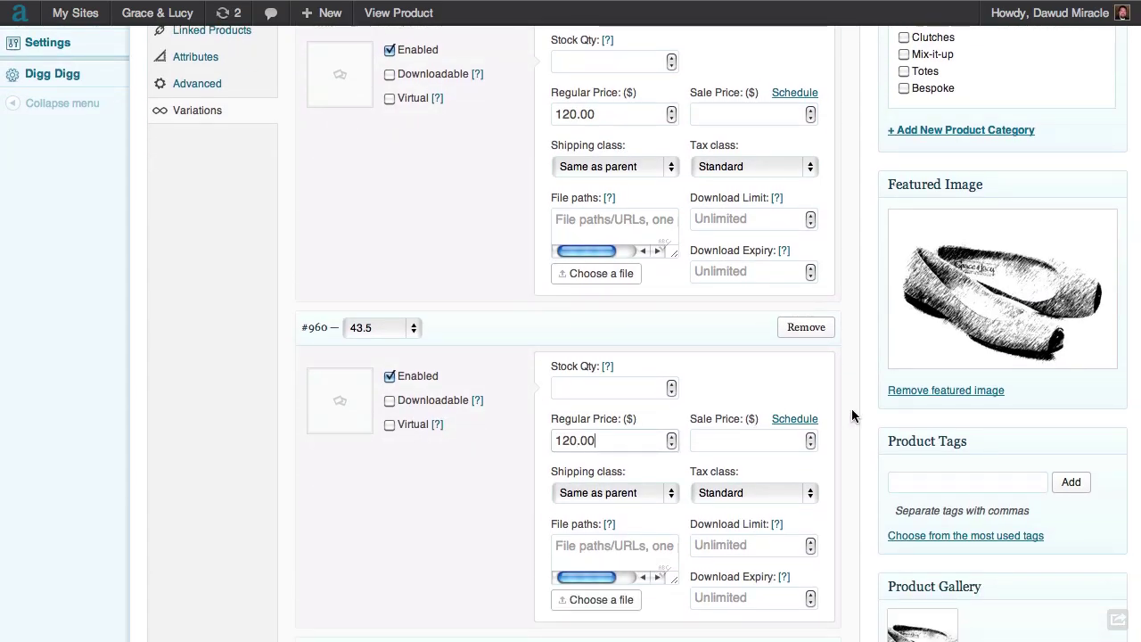
pyautogui.write('.00')
pyautogui.scroll(-20, 851, 409)
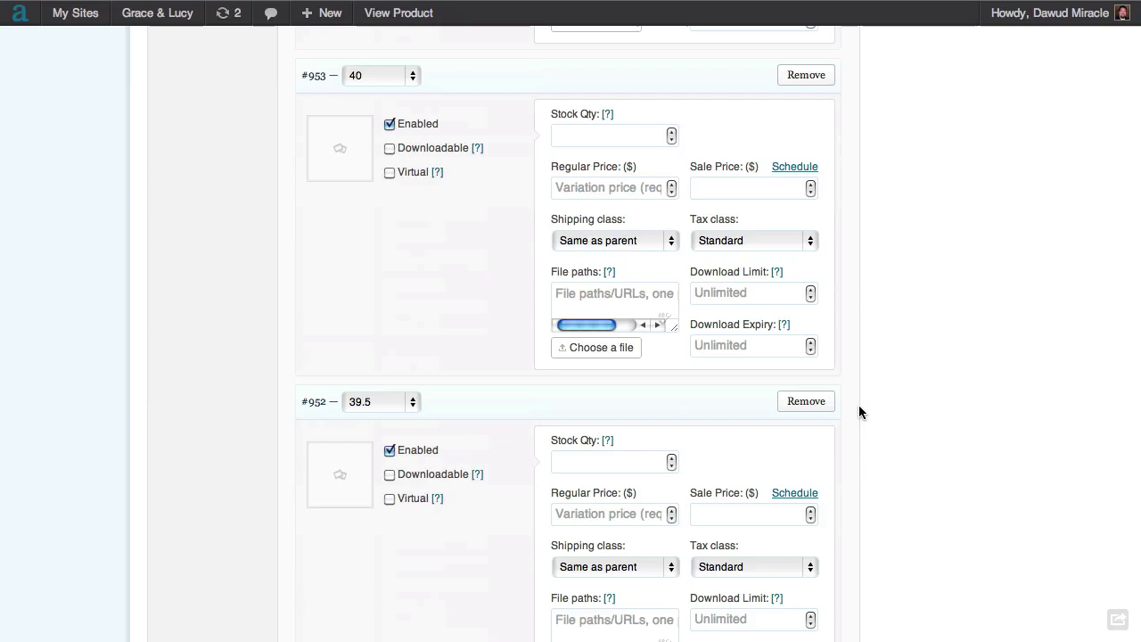
pyautogui.scroll(20, 860, 412)
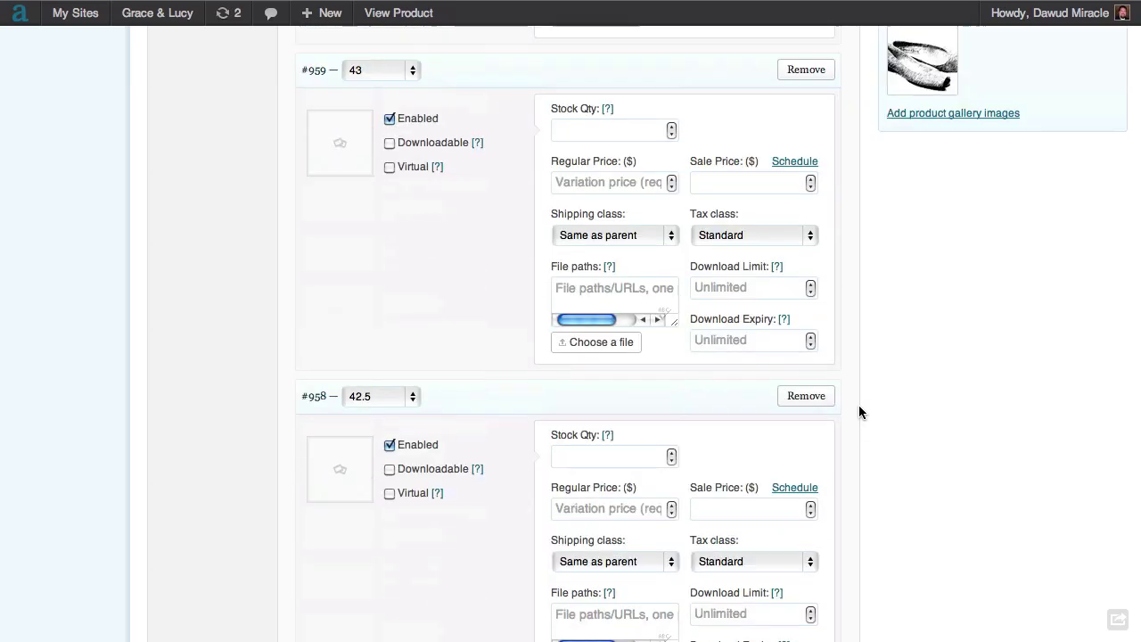
pyautogui.scroll(17, 860, 412)
pyautogui.click(1096, 104)
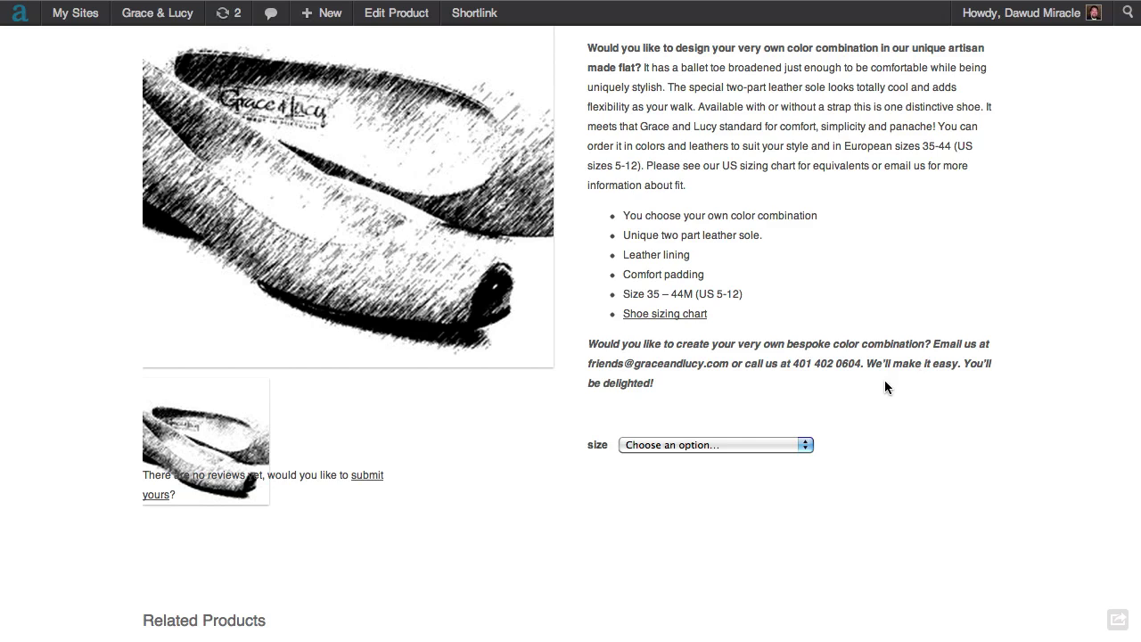
# Pick size 44 in the storefront size dropdown so Clear selection and Add to cart appear.
pyautogui.click(768, 446)
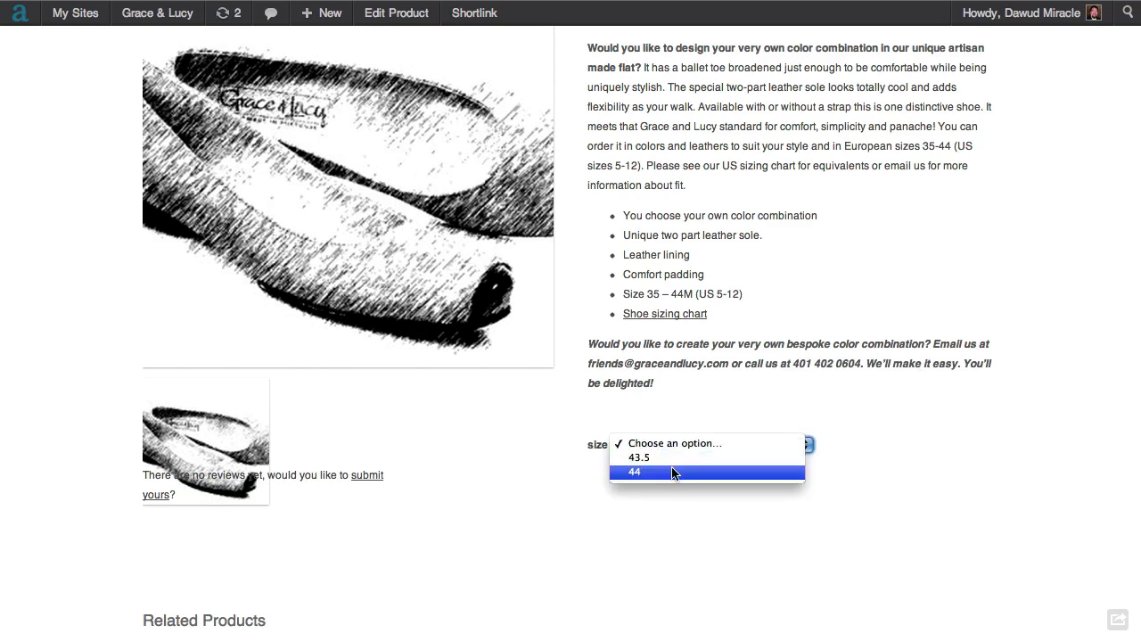
pyautogui.click(915, 404)
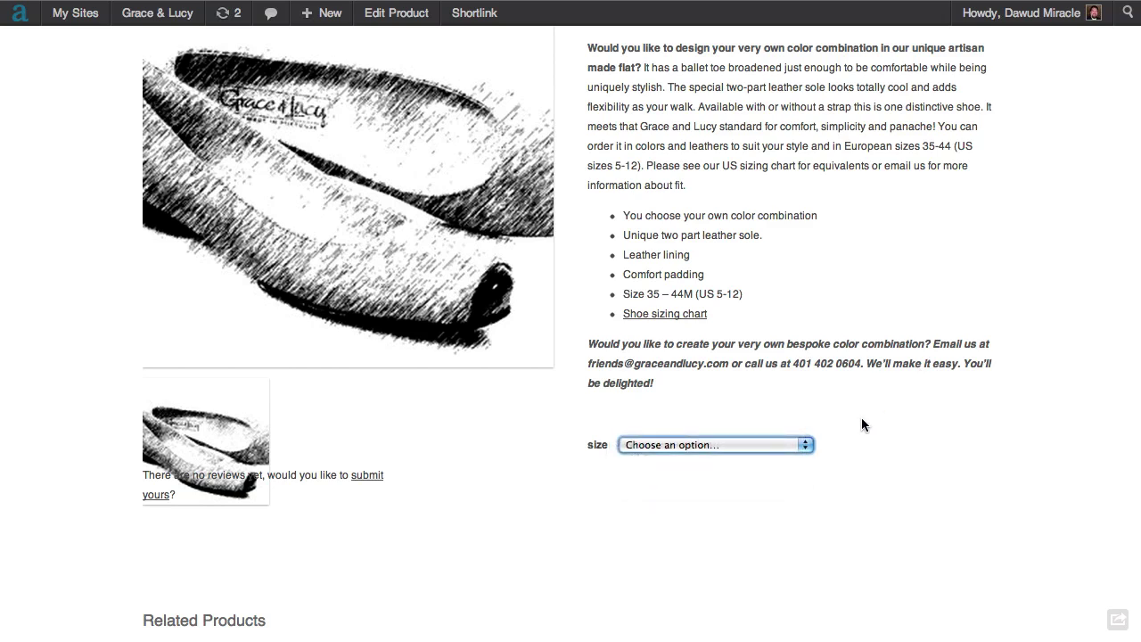
pyautogui.click(770, 445)
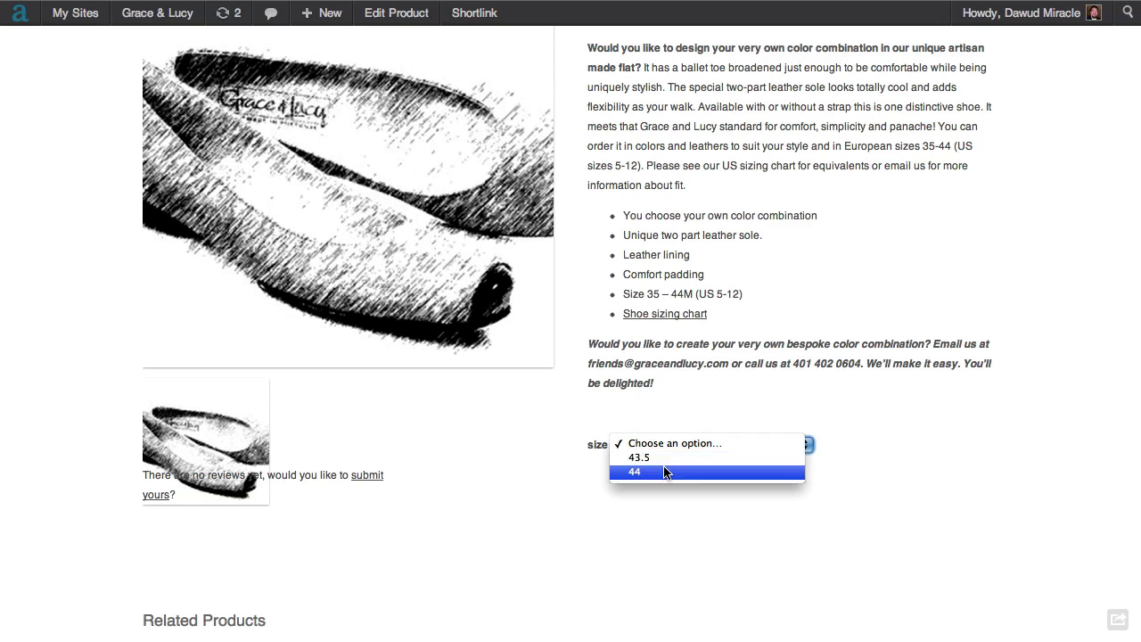
pyautogui.click(639, 472)
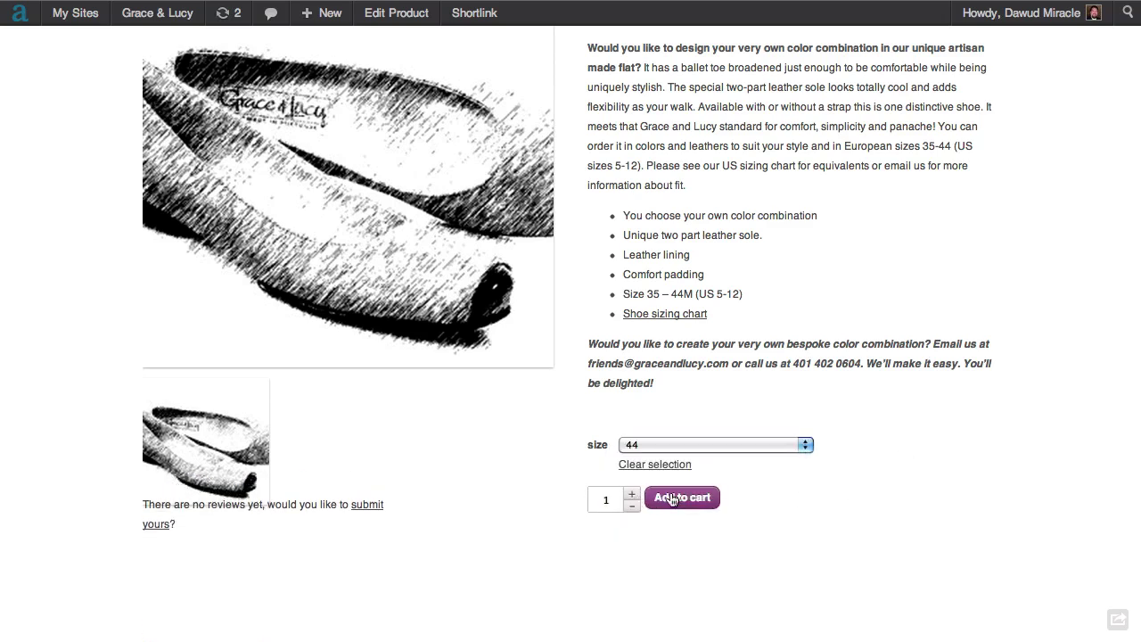
pyautogui.click(759, 447)
pyautogui.click(892, 445)
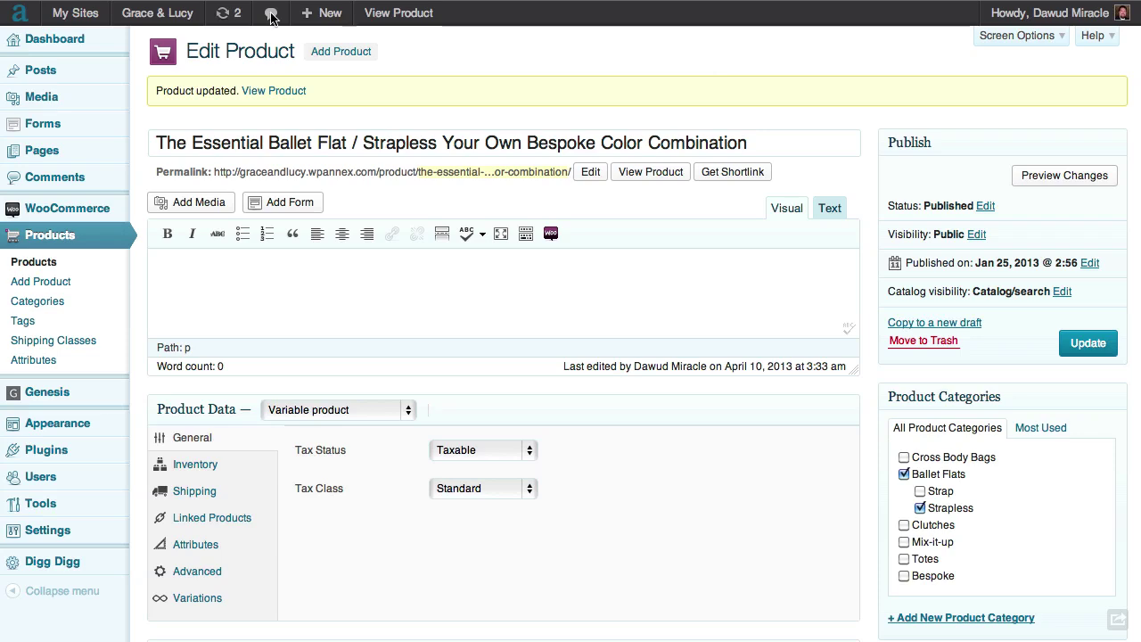
# Delete the 120.00 regular price from the size 44 variation (#961).
pyautogui.scroll(-5, 677, 342)
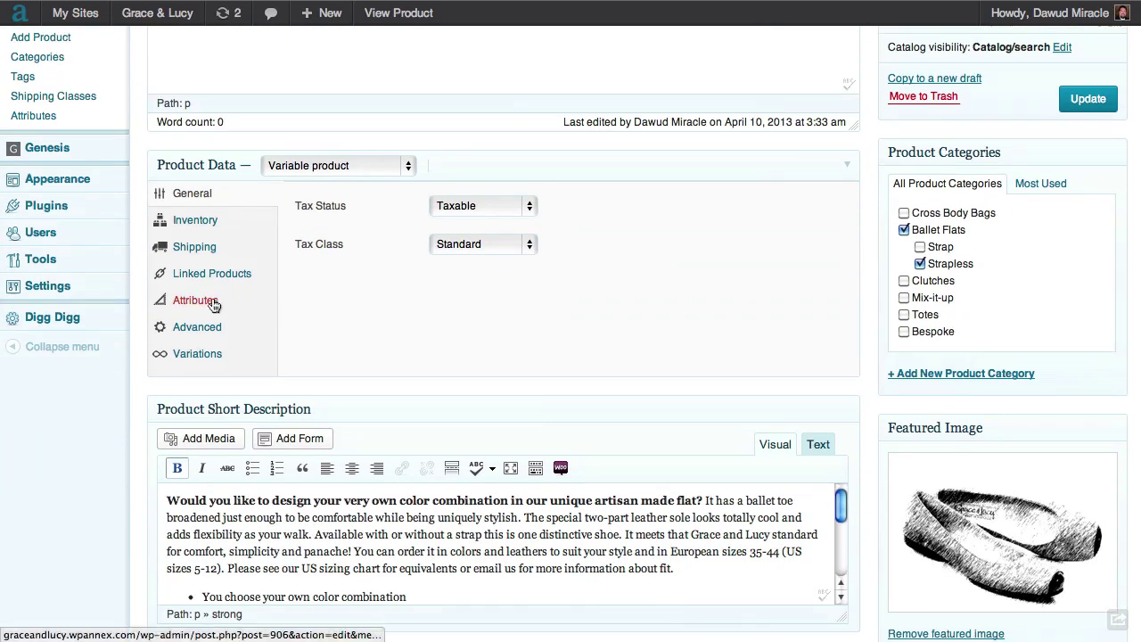
pyautogui.click(200, 354)
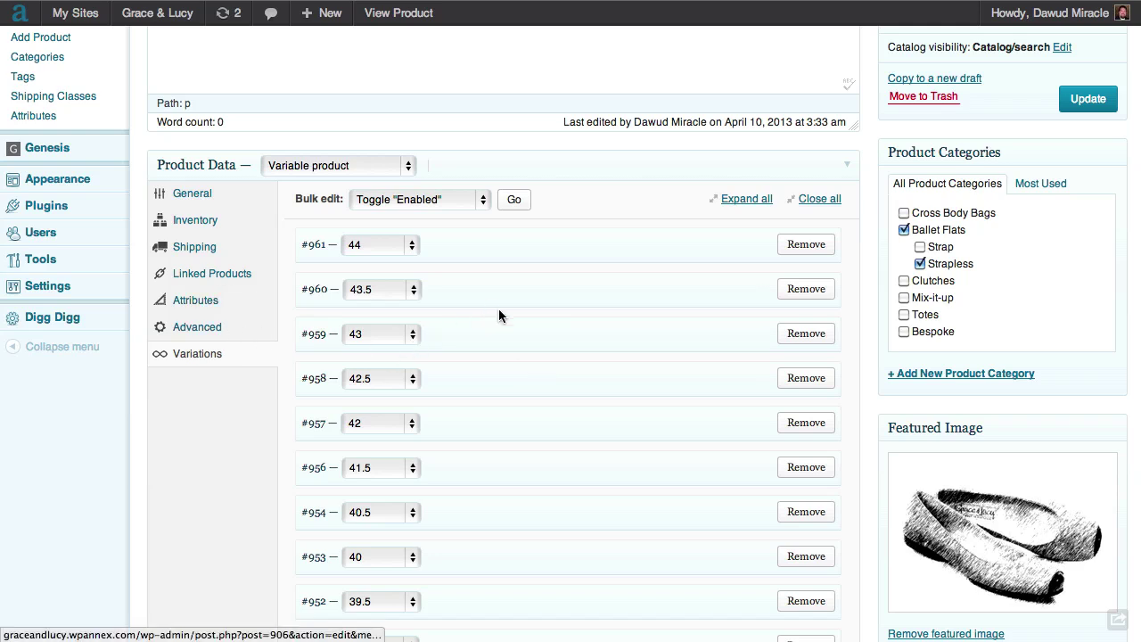
pyautogui.click(761, 249)
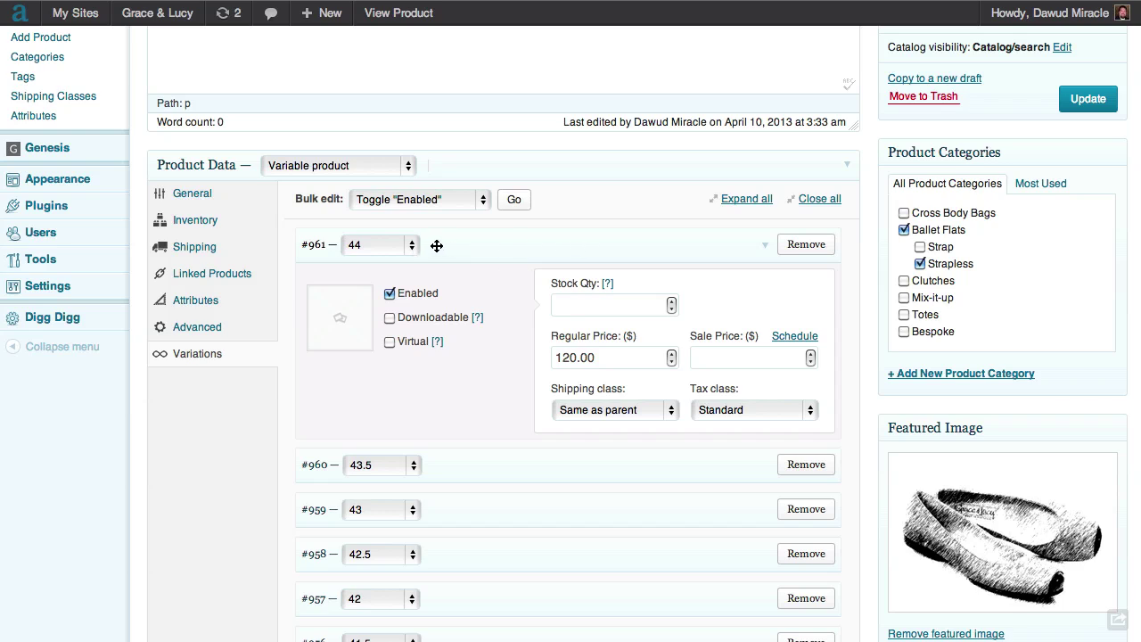
pyautogui.click(759, 250)
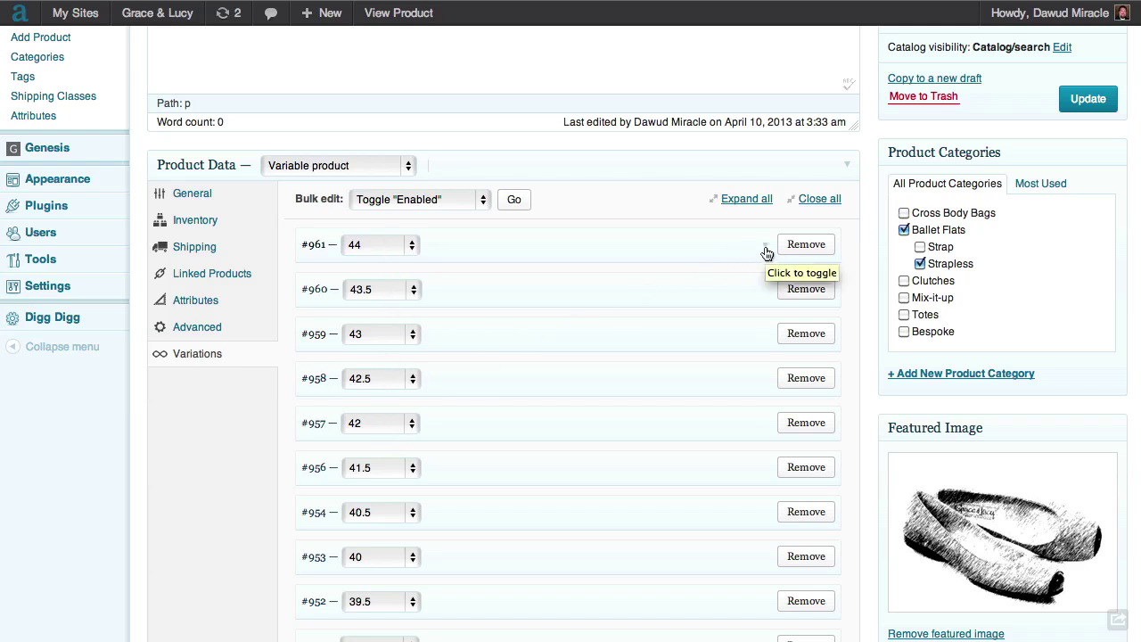
pyautogui.click(765, 255)
pyautogui.moveTo(605, 359); pyautogui.dragTo(516, 358)
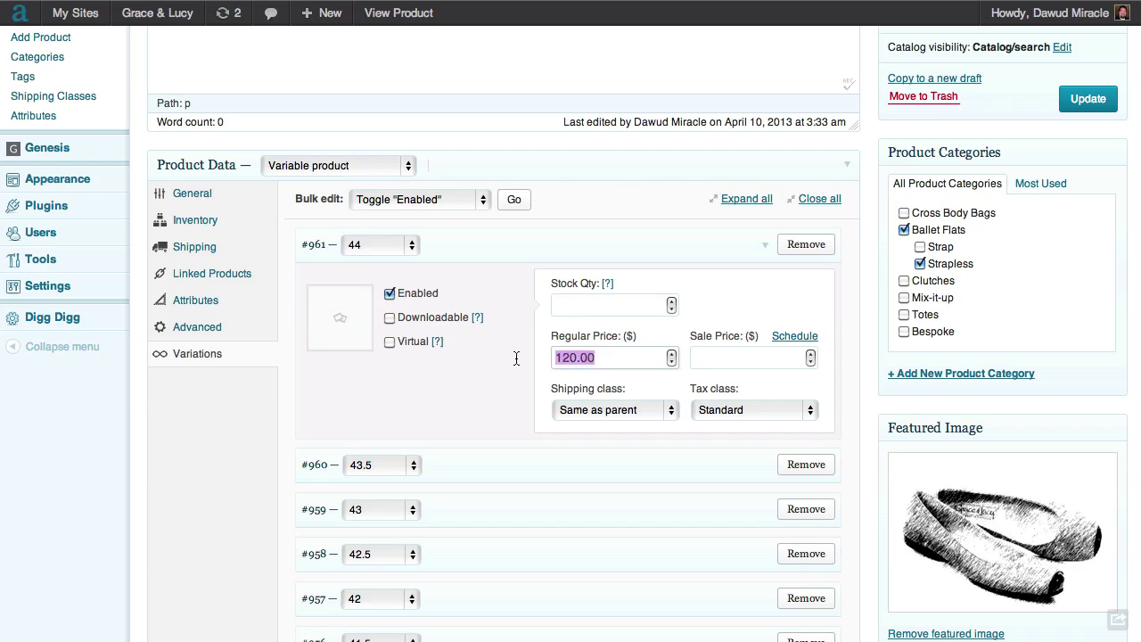
pyautogui.press('BackSpace')
pyautogui.click(762, 251)
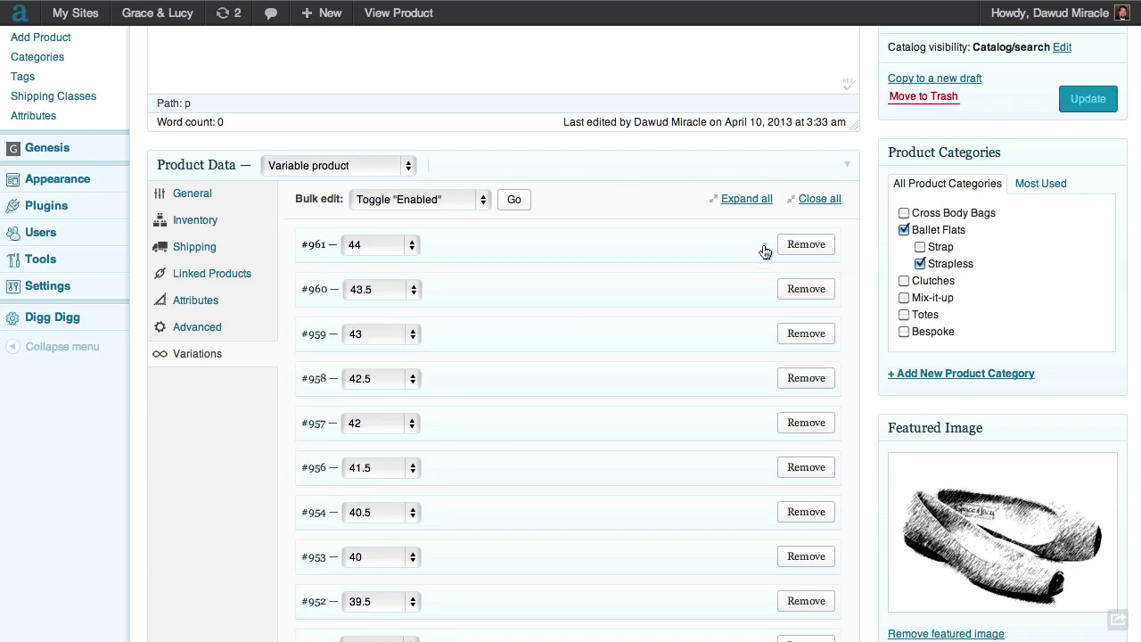
# Clear the size 43.5 variation's 120.00 regular price and update the product.
pyautogui.click(765, 291)
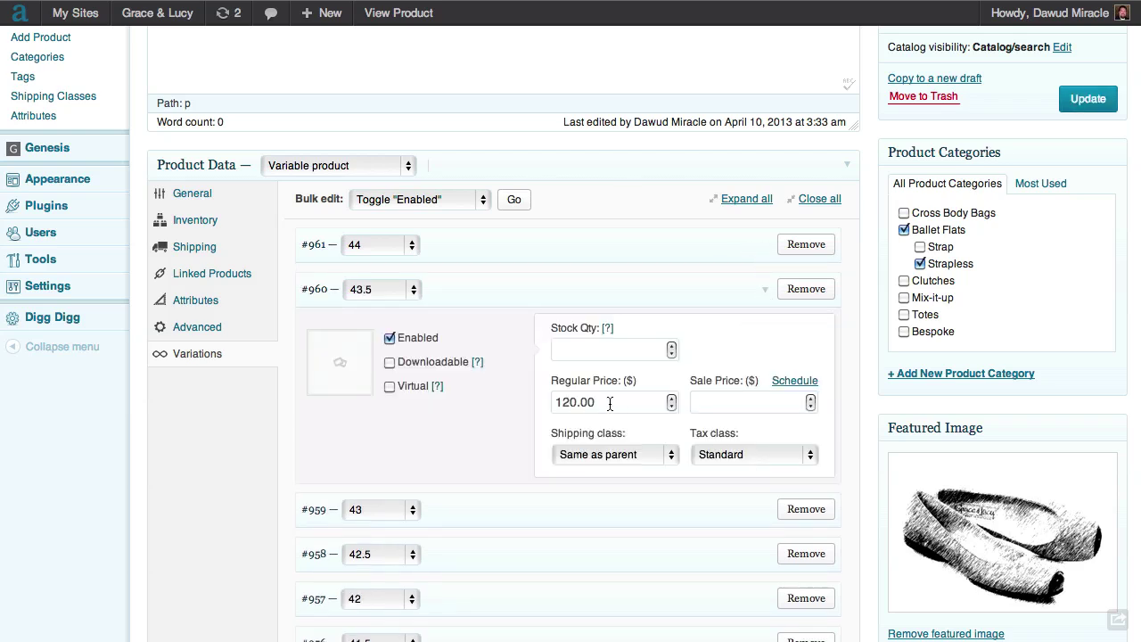
pyautogui.moveTo(610, 404); pyautogui.dragTo(509, 401)
pyautogui.press('BackSpace')
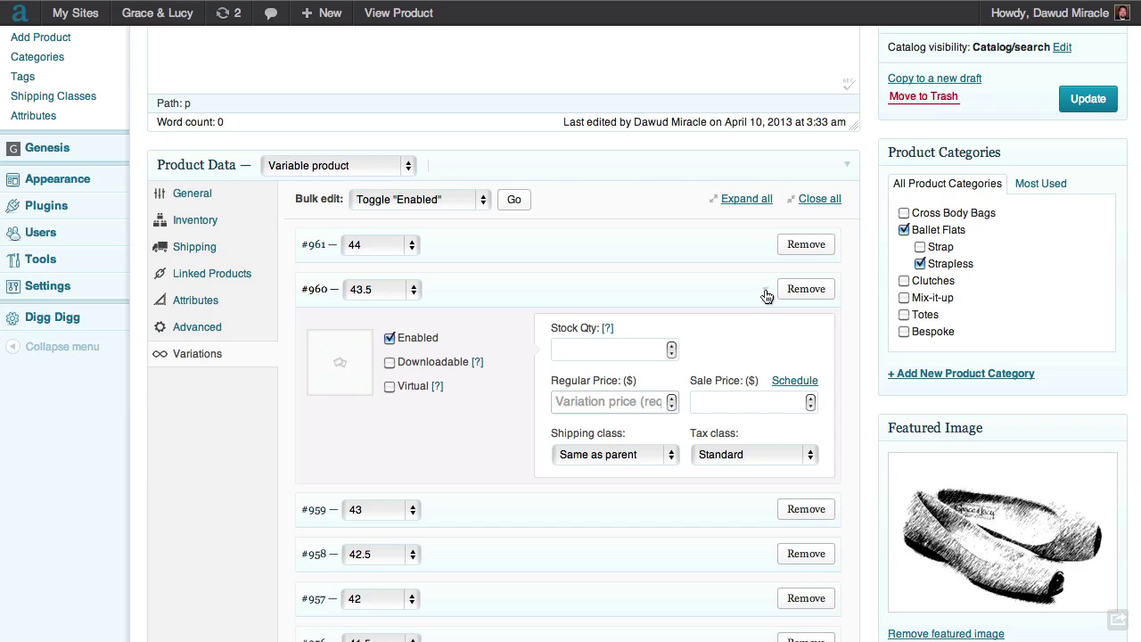
pyautogui.click(765, 295)
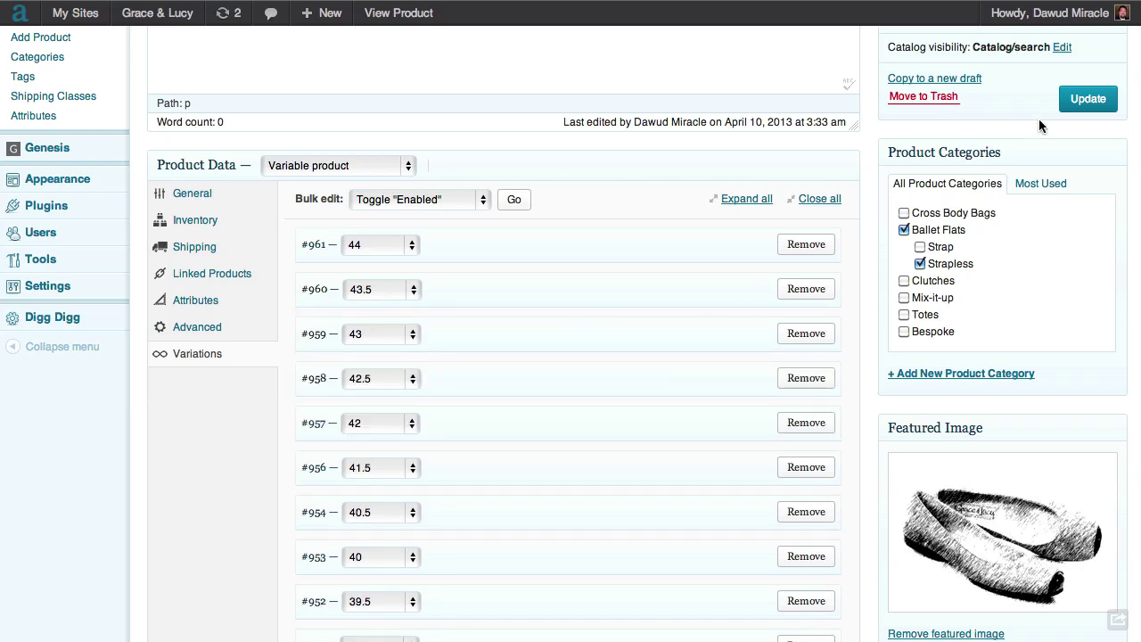
pyautogui.click(1086, 99)
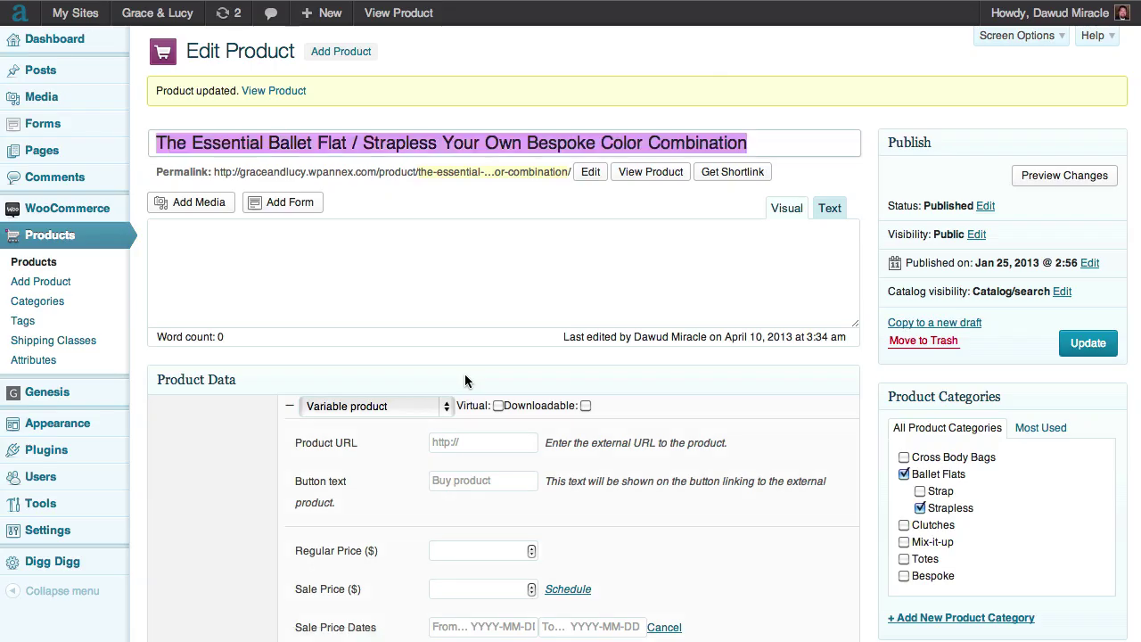
# Open 'The Essential Ballet Flat / StraplessSilver Crackle Leather' from the Products list.
pyautogui.scroll(-1, 356, 374)
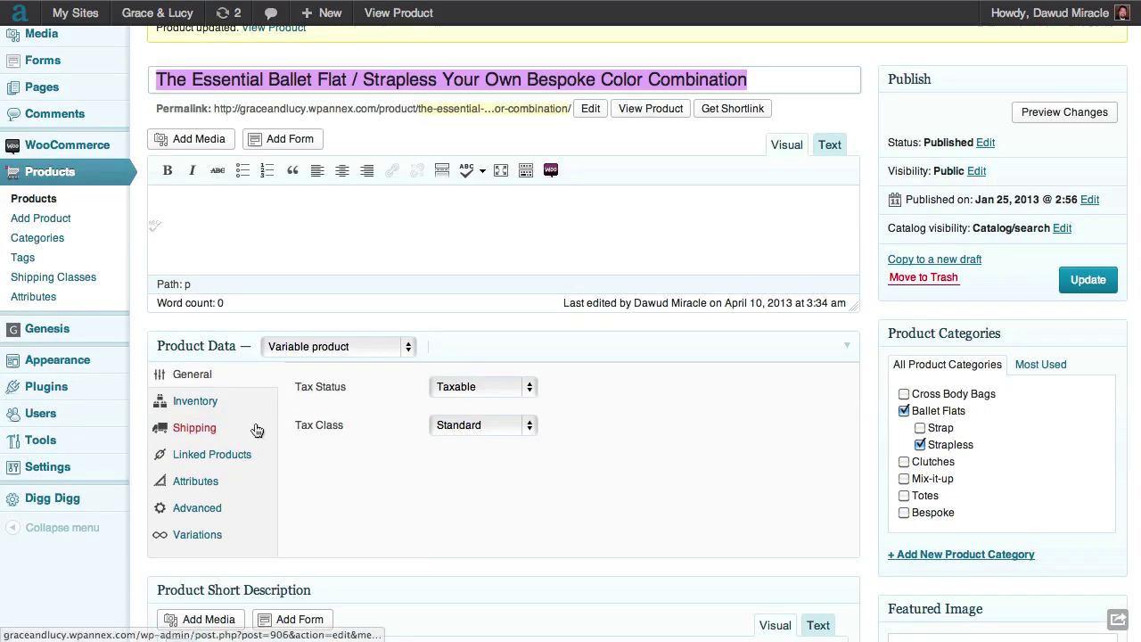
pyautogui.scroll(2, 860, 330)
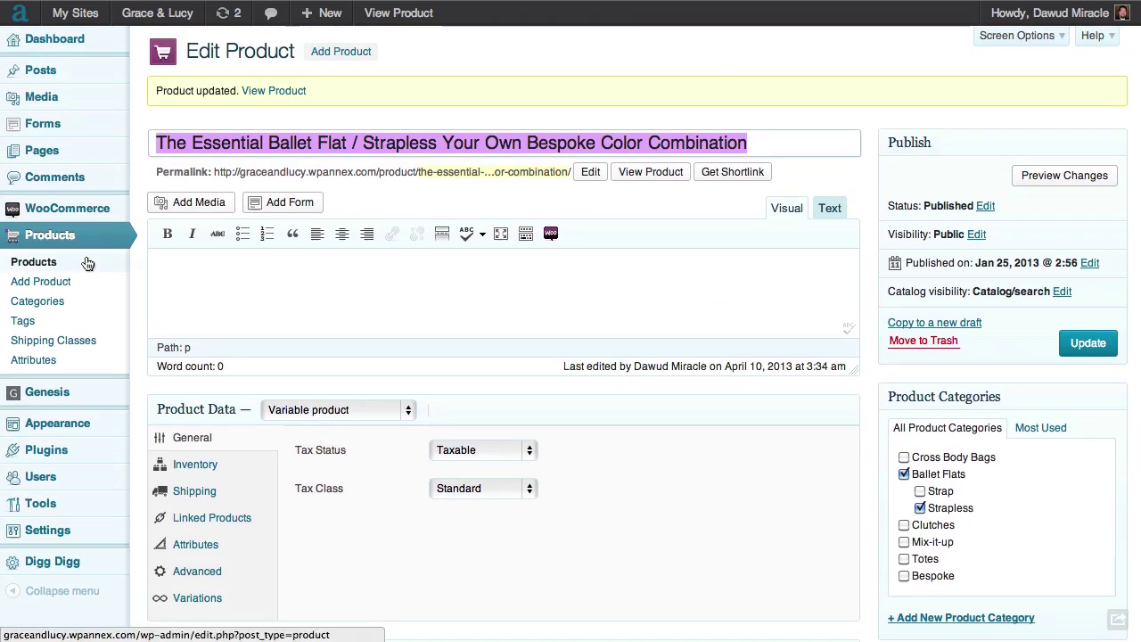
pyautogui.click(38, 268)
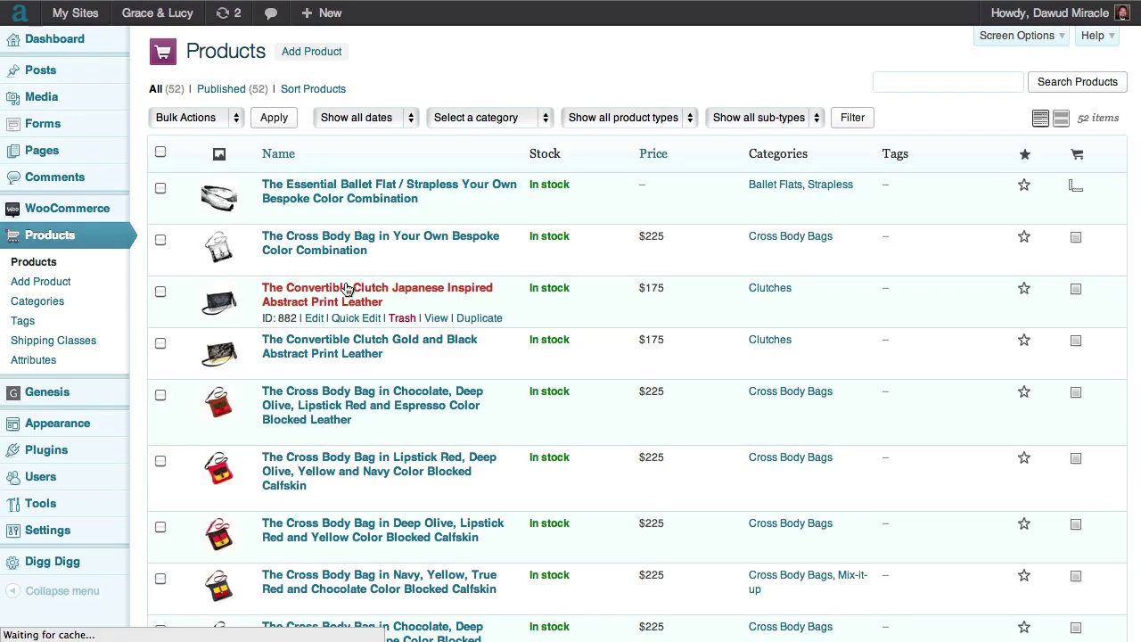
pyautogui.scroll(-10, 581, 264)
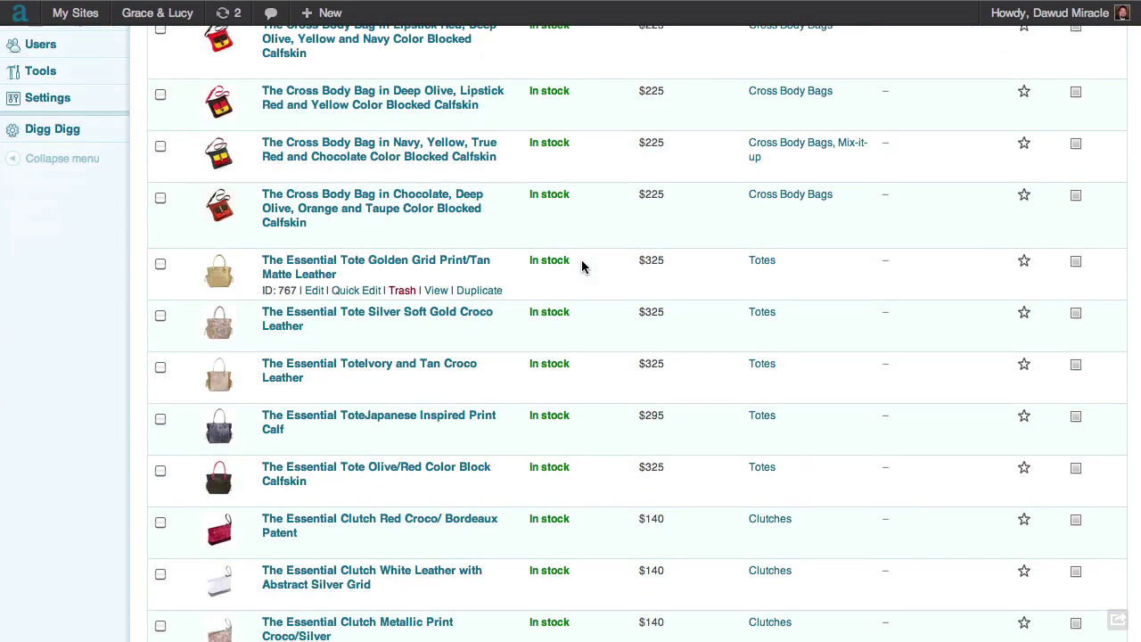
pyautogui.scroll(-12, 581, 266)
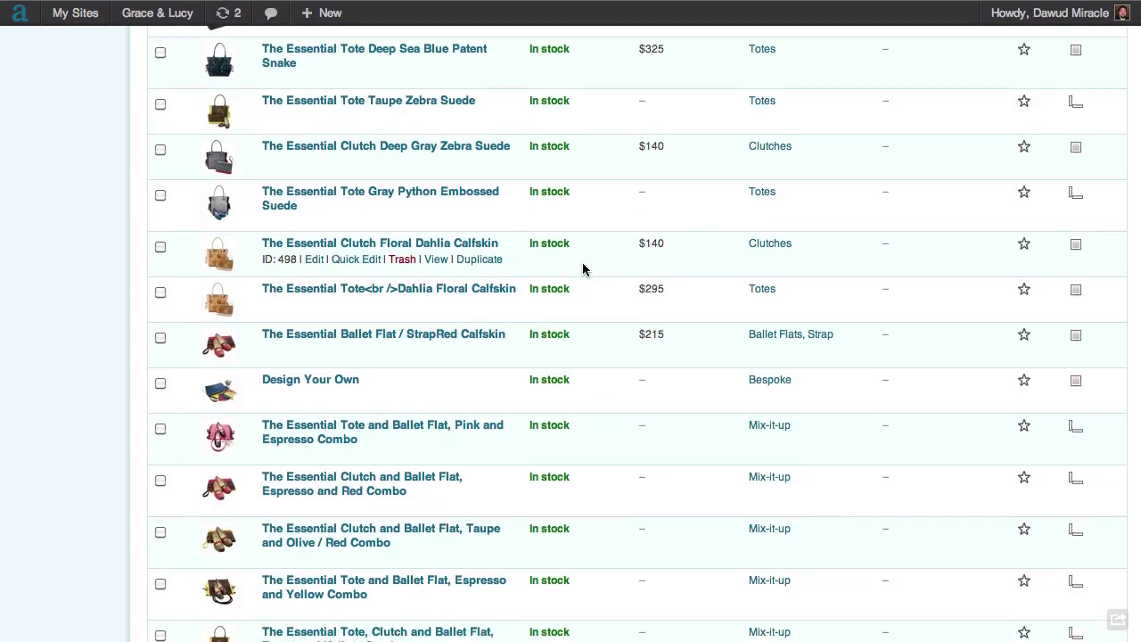
pyautogui.scroll(-7, 583, 268)
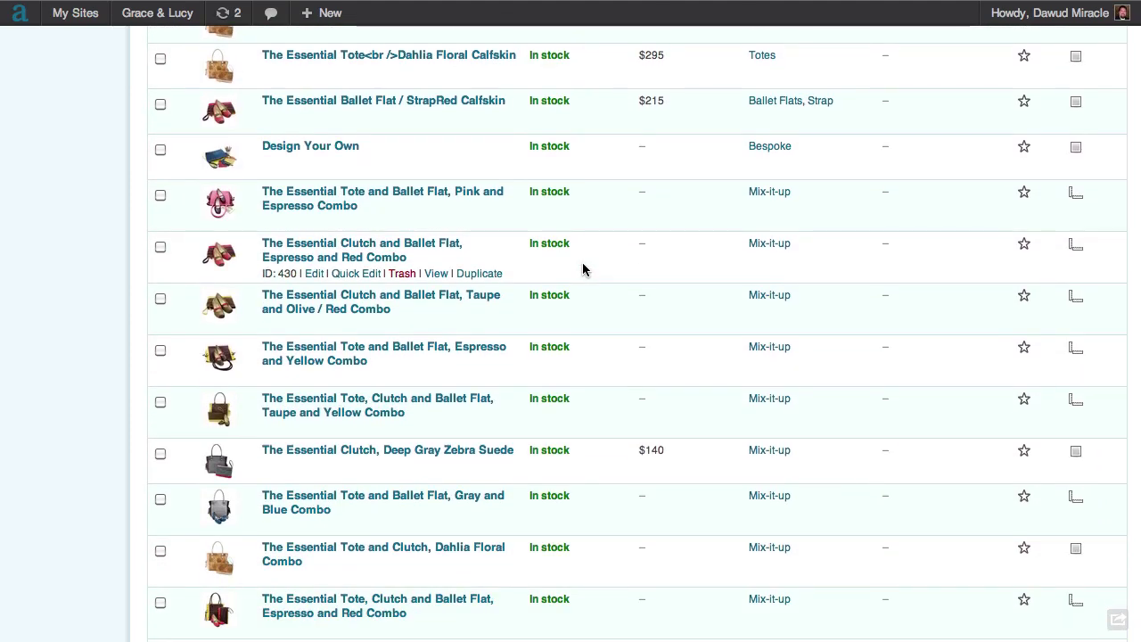
pyautogui.scroll(-2, 583, 269)
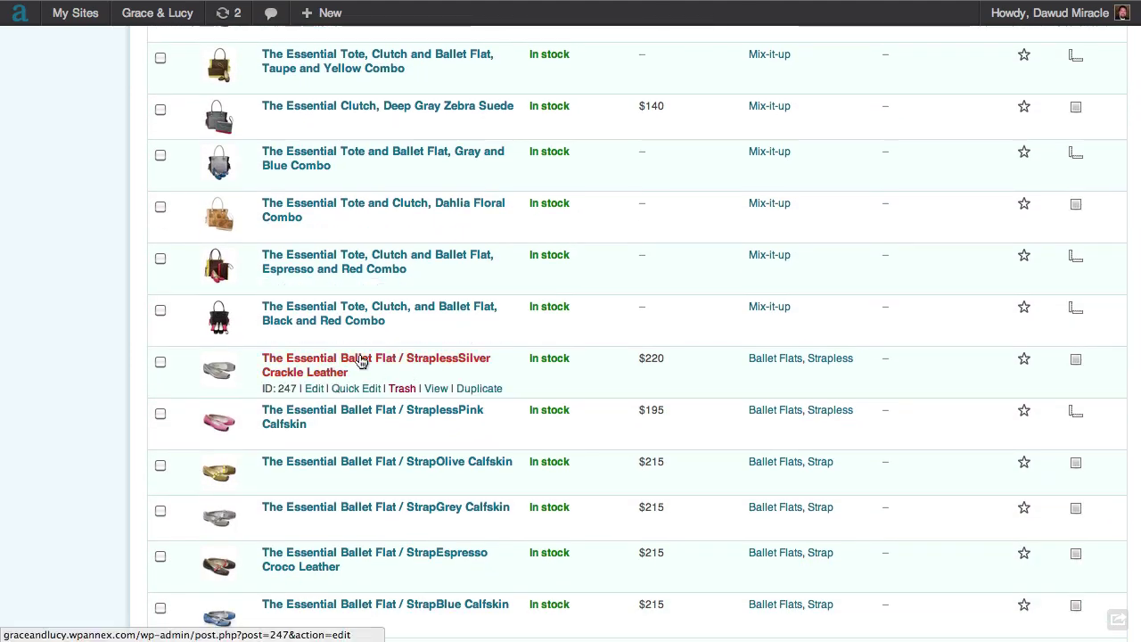
pyautogui.click(422, 363)
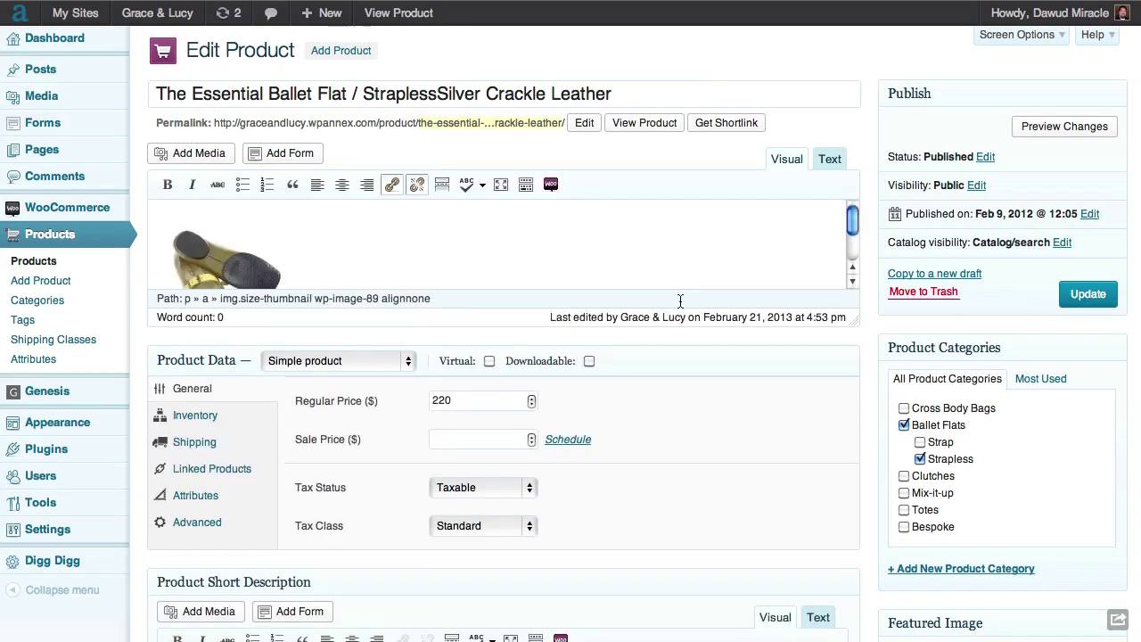
# Switch the Silver Crackle Leather flat's product type to Variable product and update it.
pyautogui.scroll(-1, 584, 311)
pyautogui.click(365, 318)
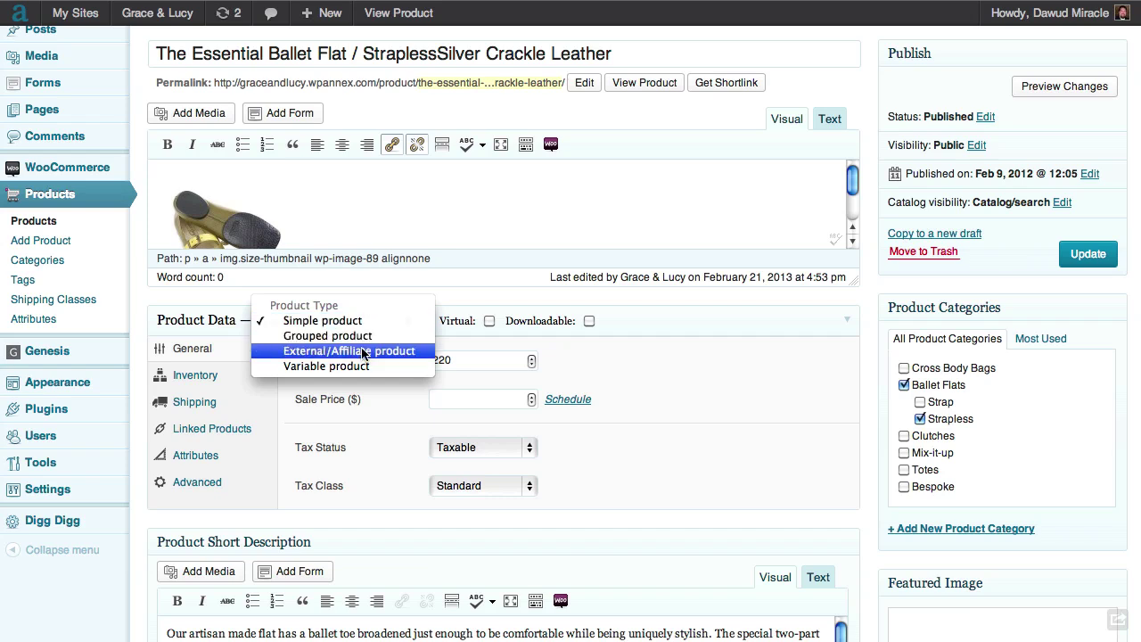
pyautogui.press('Escape')
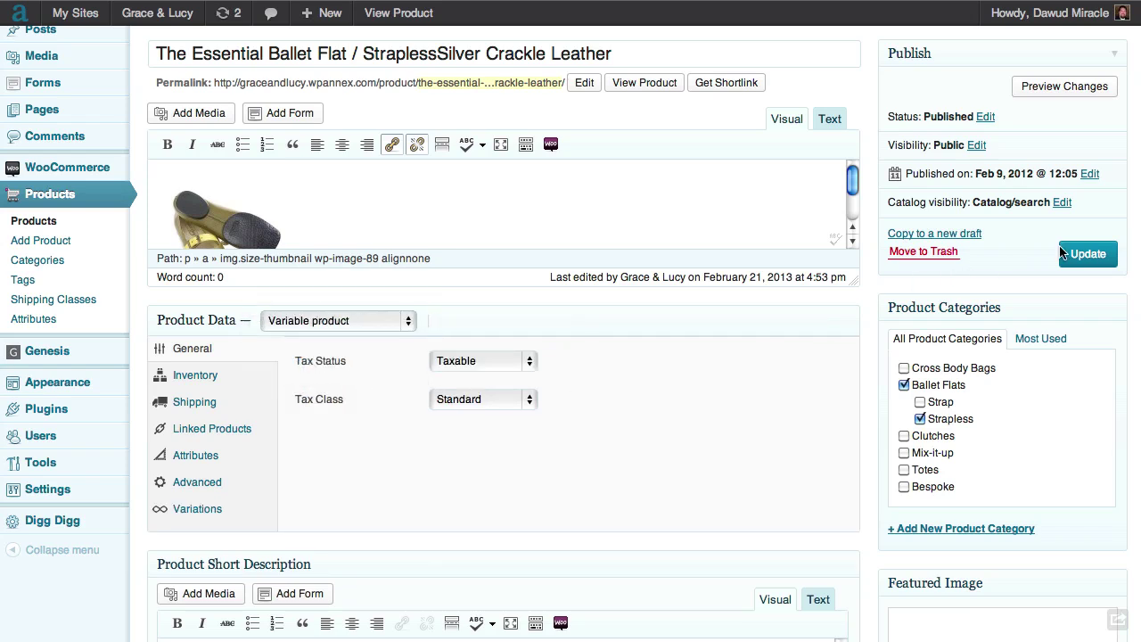
pyautogui.click(1079, 254)
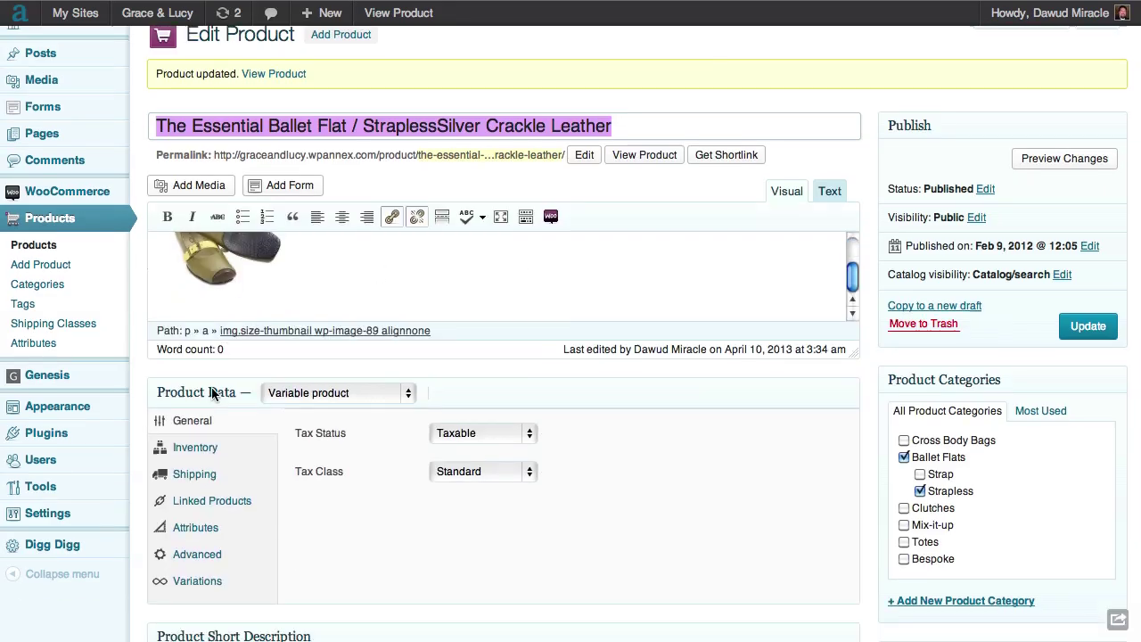
# Hide the size attribute (35–44) from the product page and save it for variations.
pyautogui.click(196, 530)
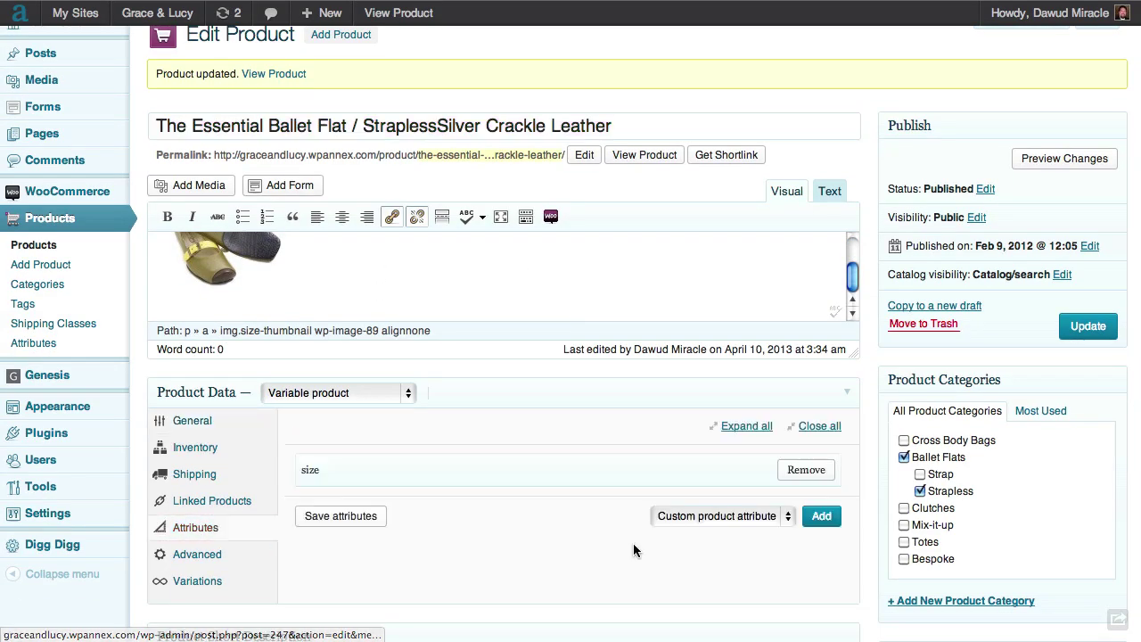
pyautogui.click(765, 476)
pyautogui.scroll(-4, 741, 461)
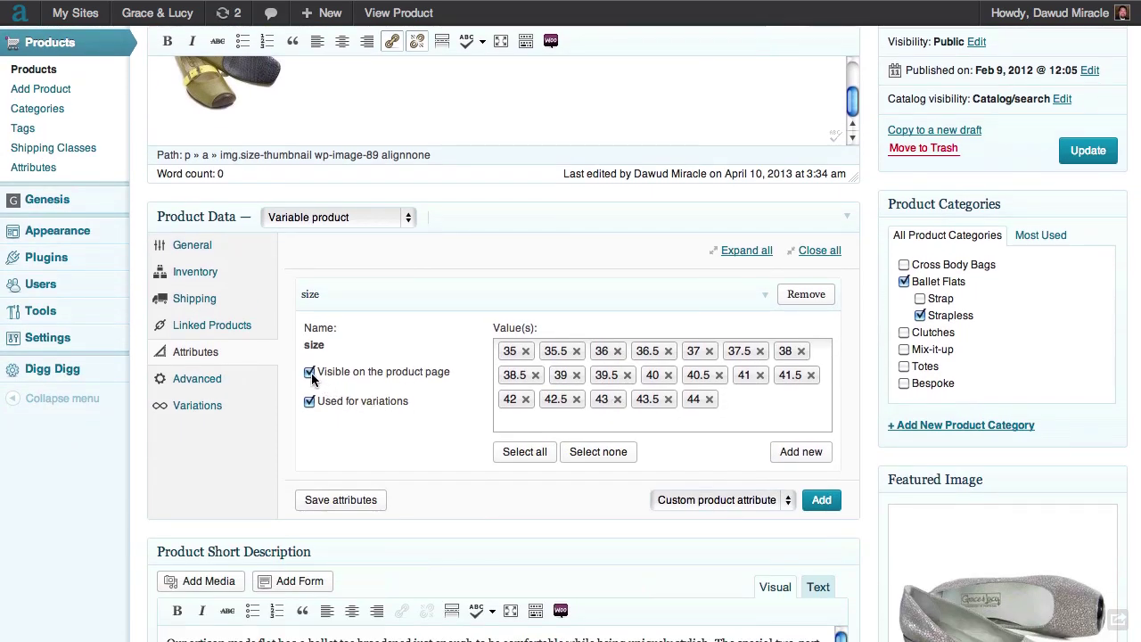
pyautogui.click(310, 373)
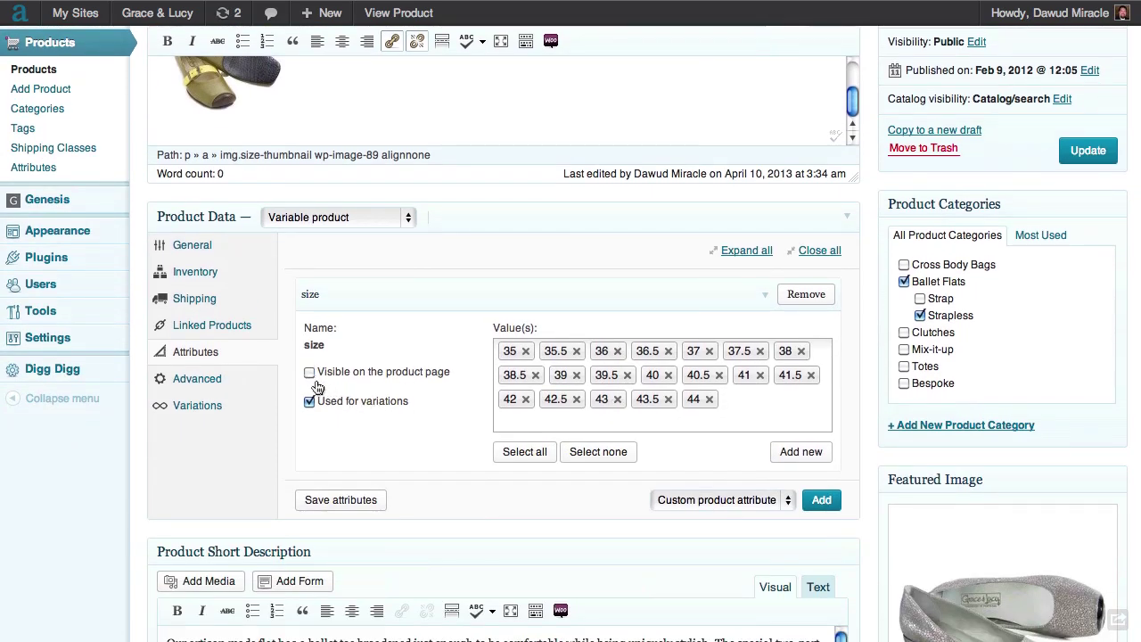
pyautogui.click(343, 502)
# Review the size variations and update the Silver Crackle Leather flat.
pyautogui.click(198, 408)
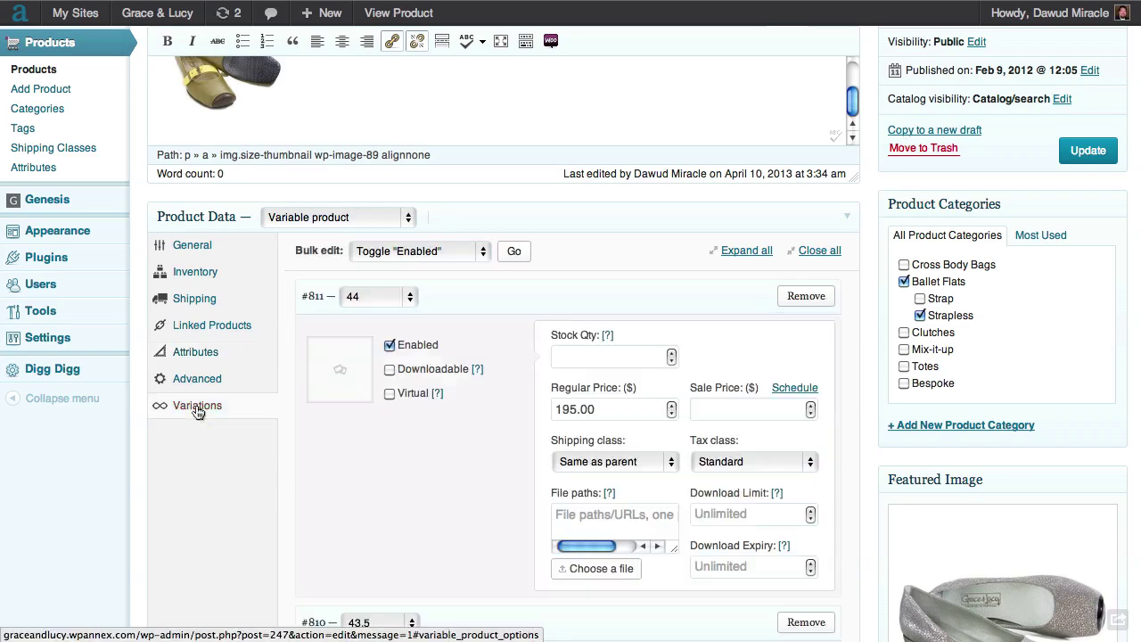
pyautogui.scroll(-5, 469, 400)
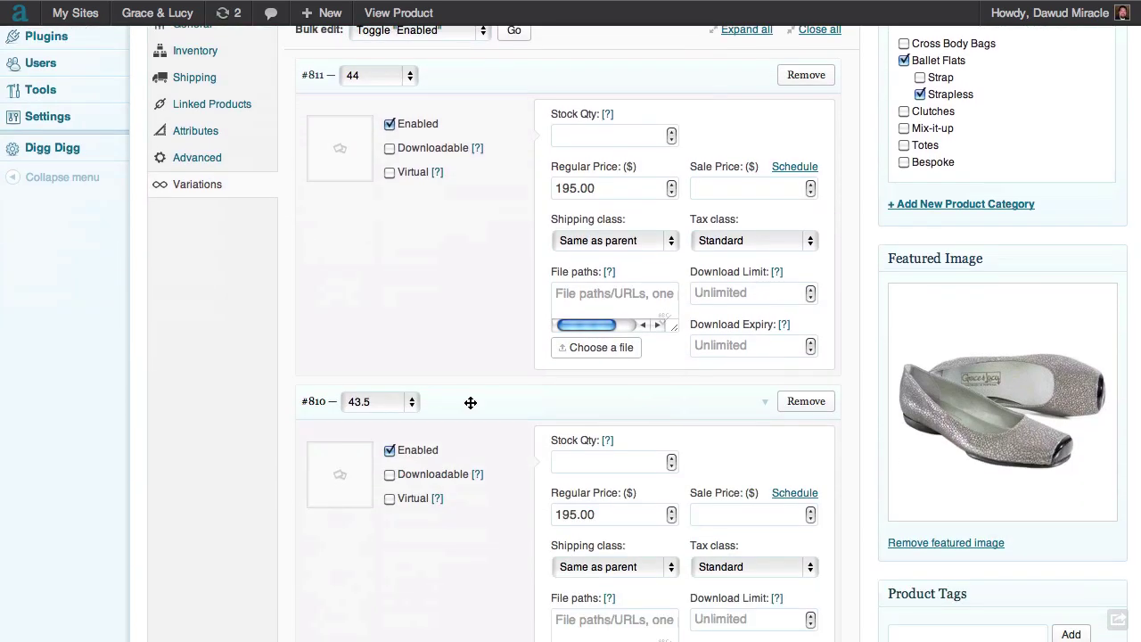
pyautogui.scroll(4, 469, 407)
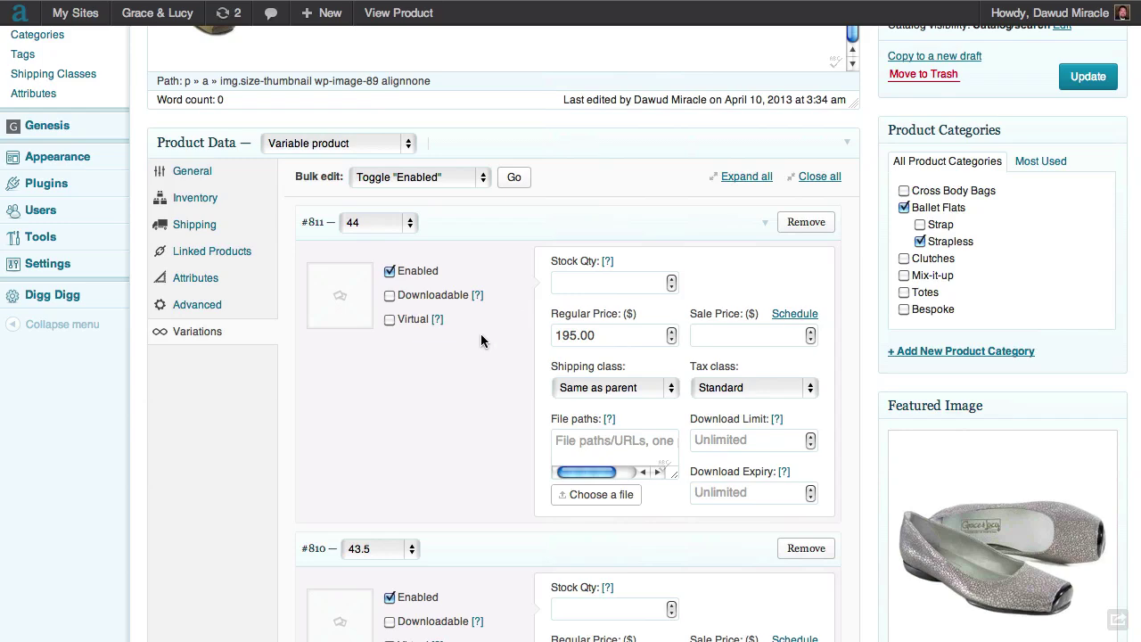
pyautogui.scroll(4, 481, 395)
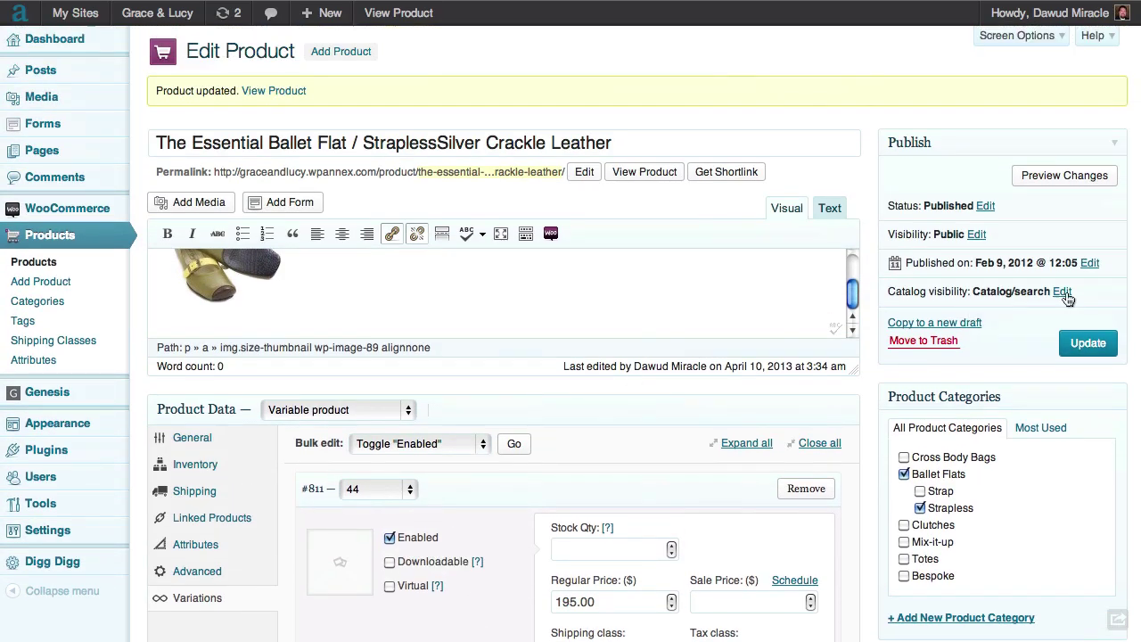
pyautogui.click(1090, 345)
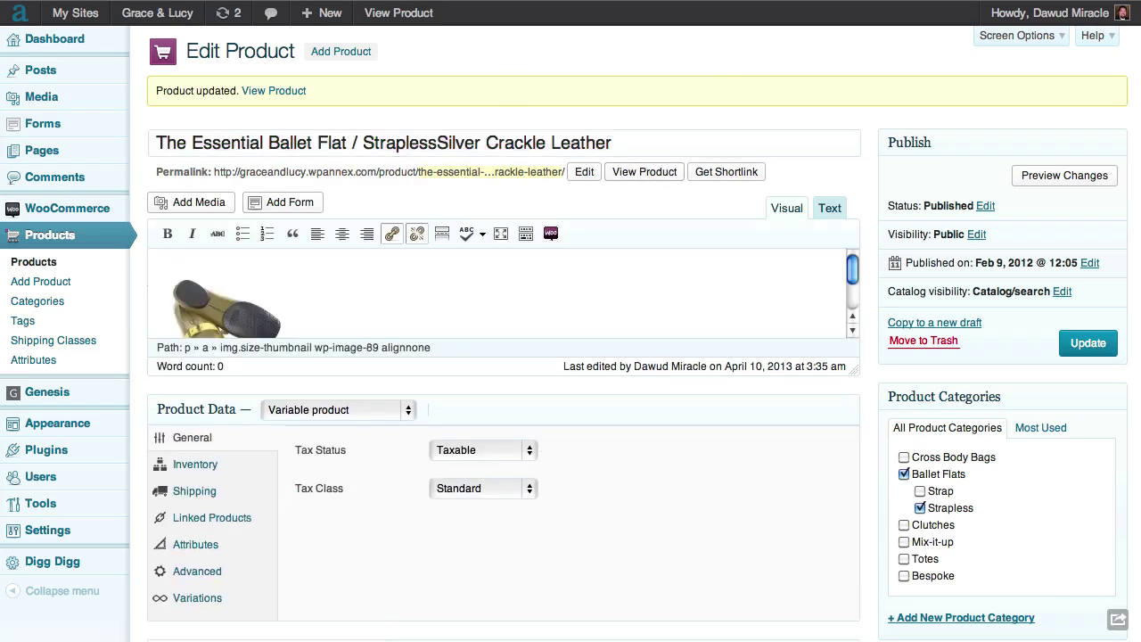
# Check the storefront page shows $195 with a size dropdown from 35 to 44.
pyautogui.click(399, 12)
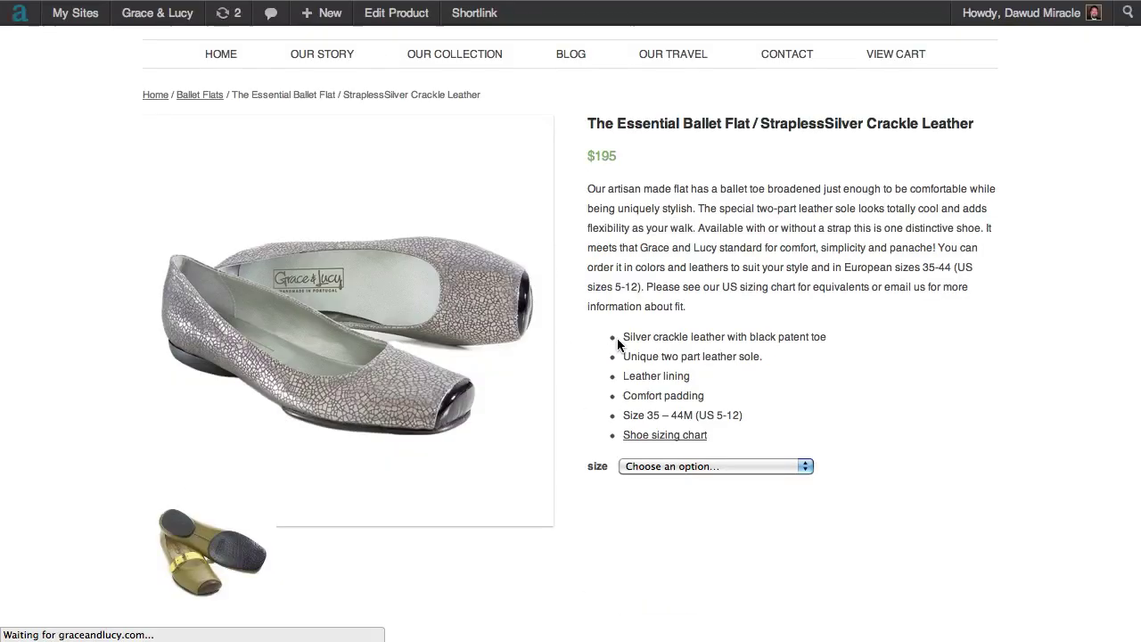
pyautogui.scroll(-5, 678, 314)
pyautogui.click(690, 247)
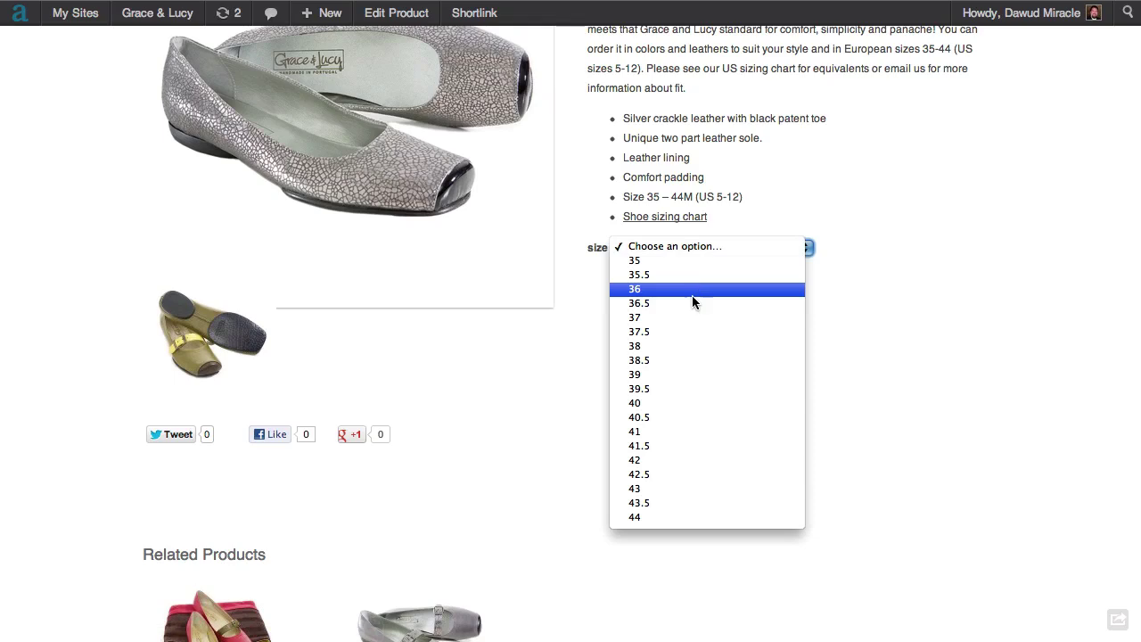
pyautogui.click(868, 358)
pyautogui.scroll(2, 867, 359)
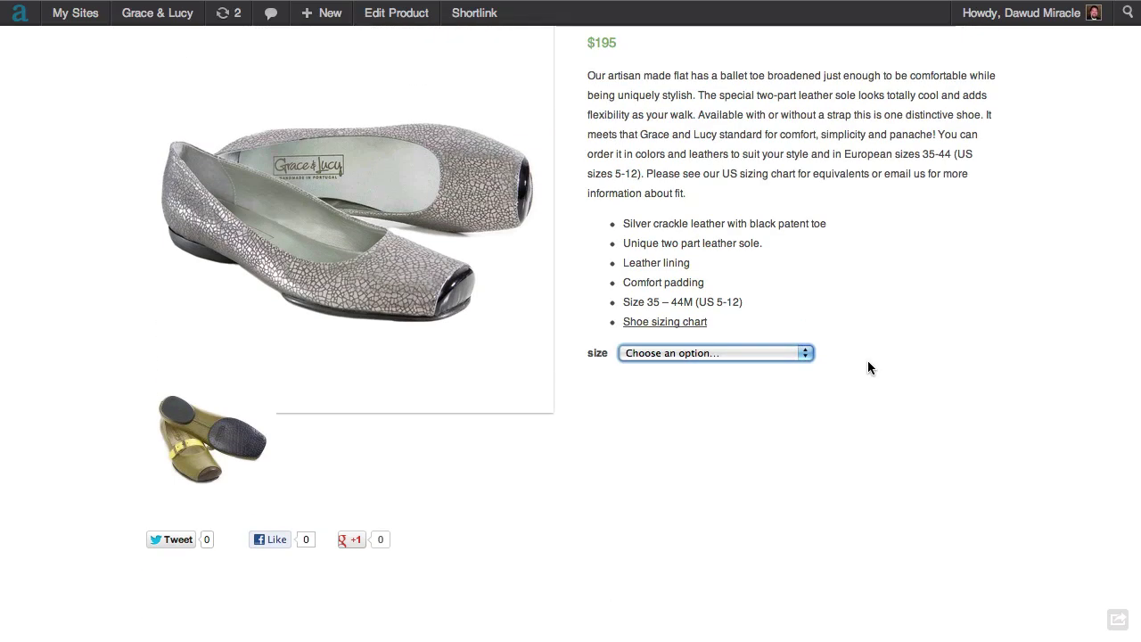
pyautogui.scroll(3, 351, 190)
pyautogui.click(396, 12)
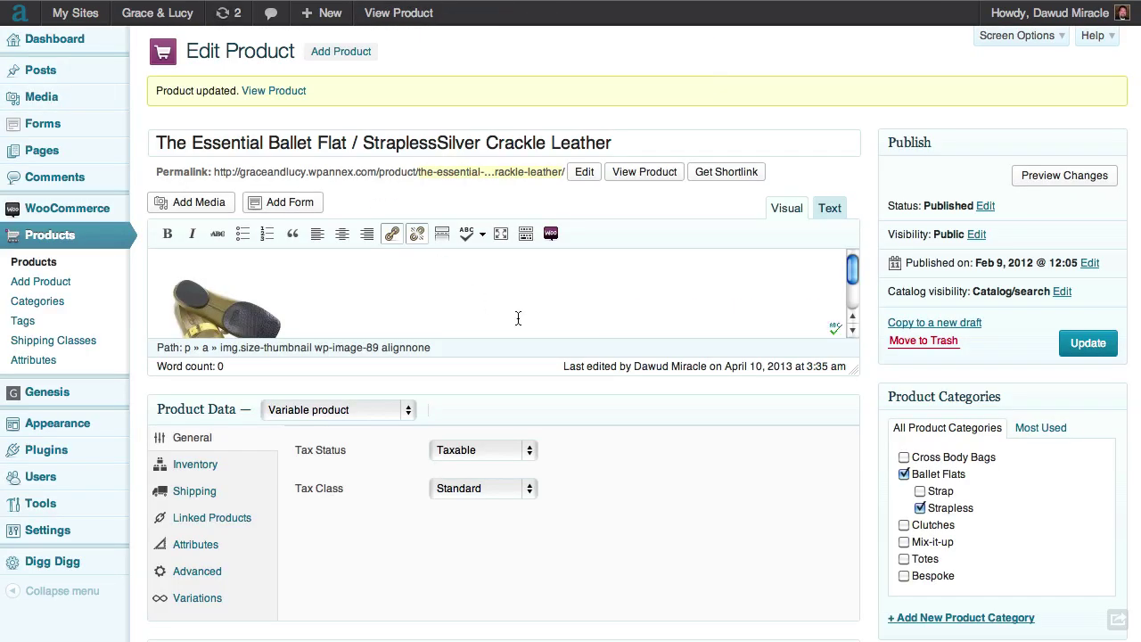
pyautogui.scroll(-2, 629, 381)
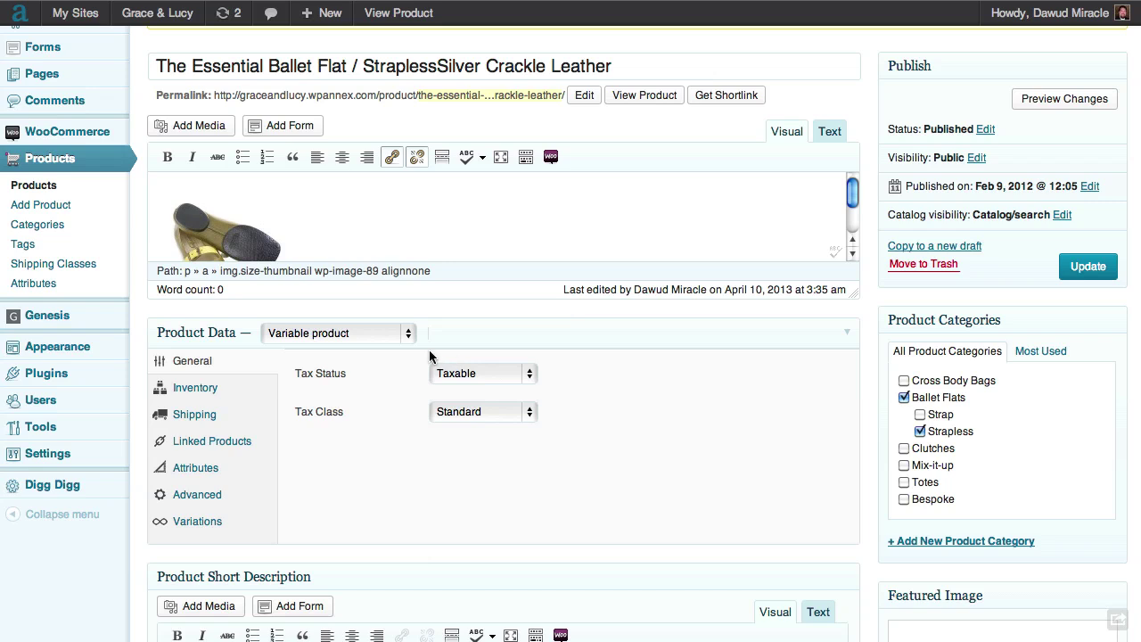
pyautogui.click(340, 335)
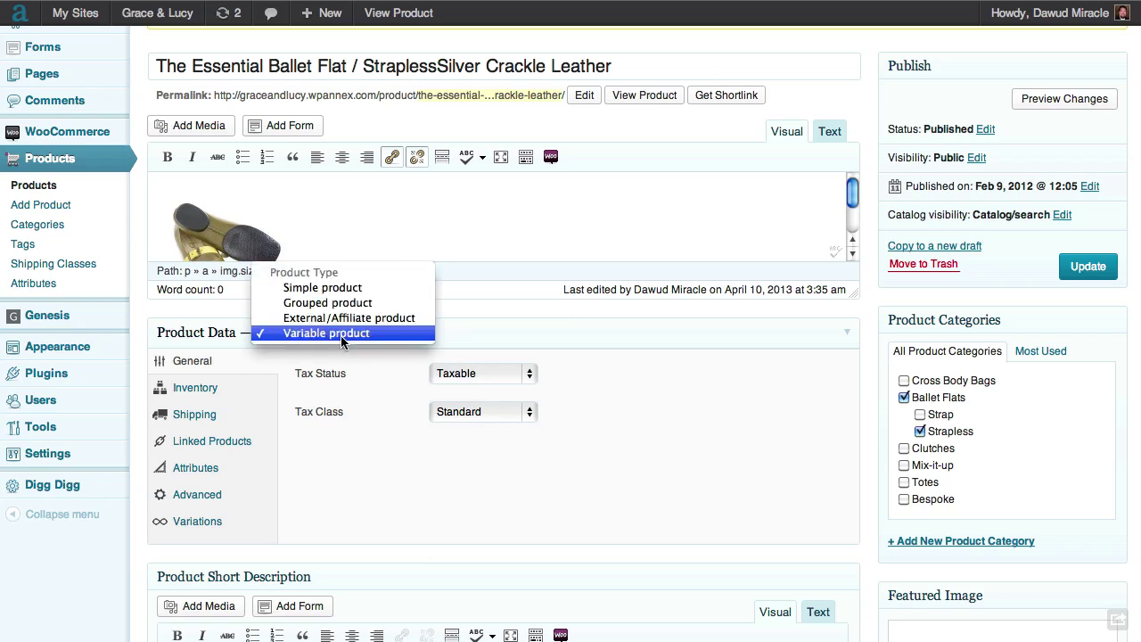
pyautogui.click(476, 339)
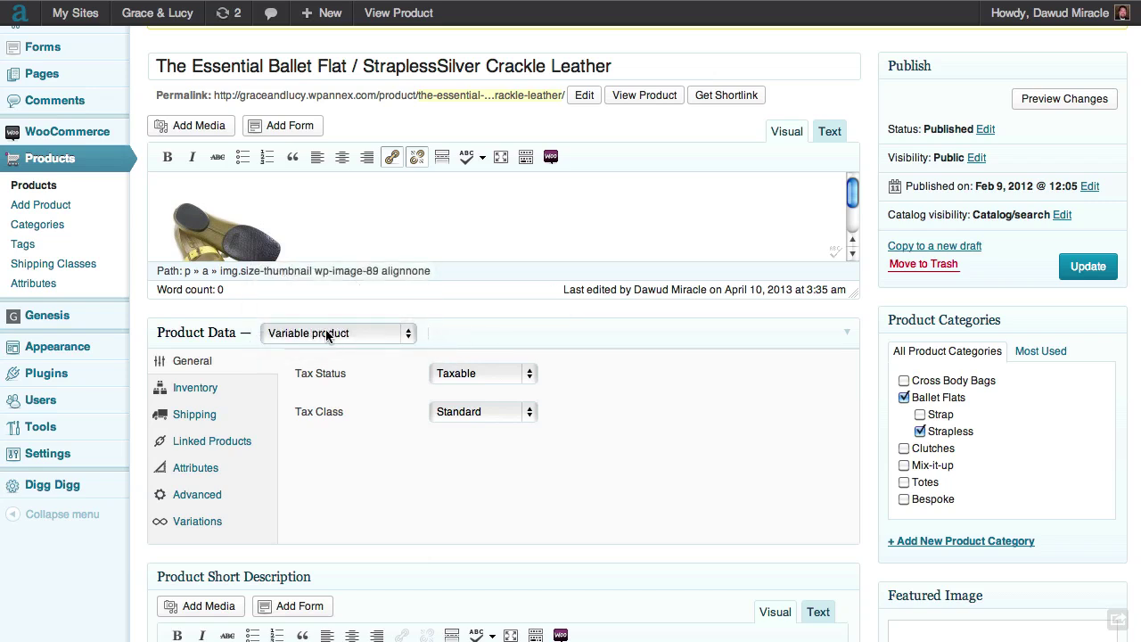
pyautogui.scroll(-1, 676, 404)
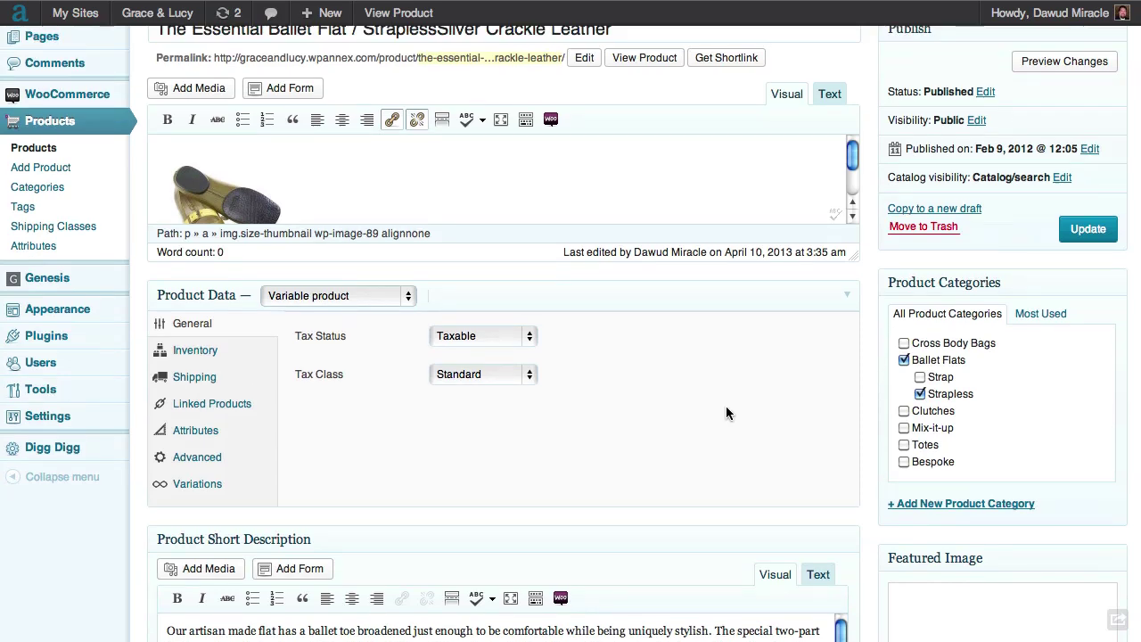
pyautogui.scroll(3, 726, 412)
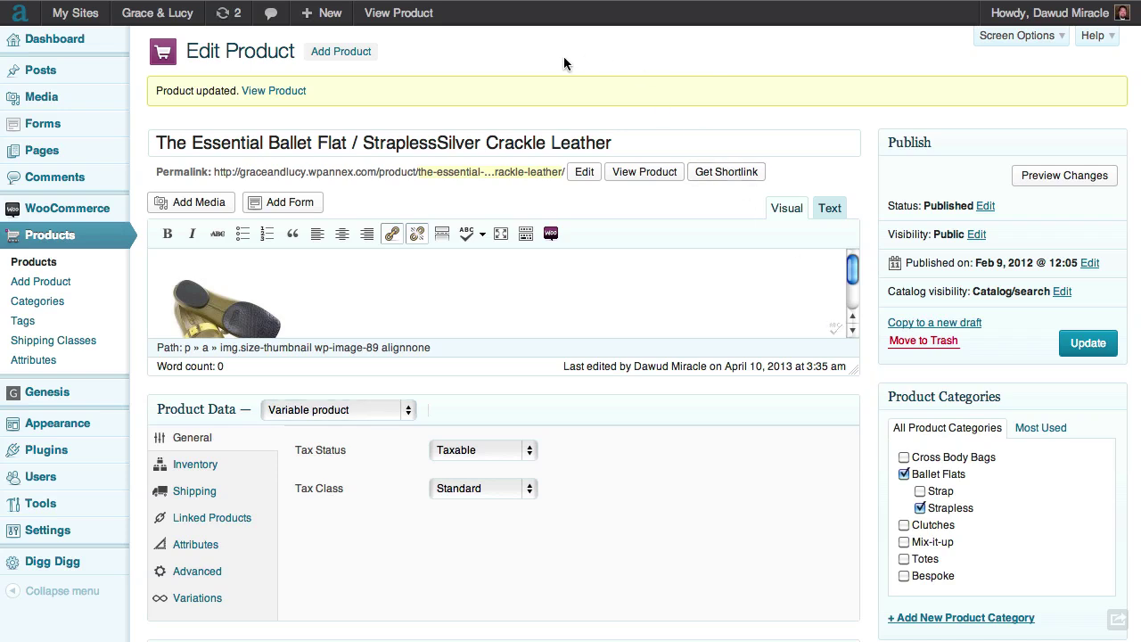
pyautogui.scroll(-3, 785, 285)
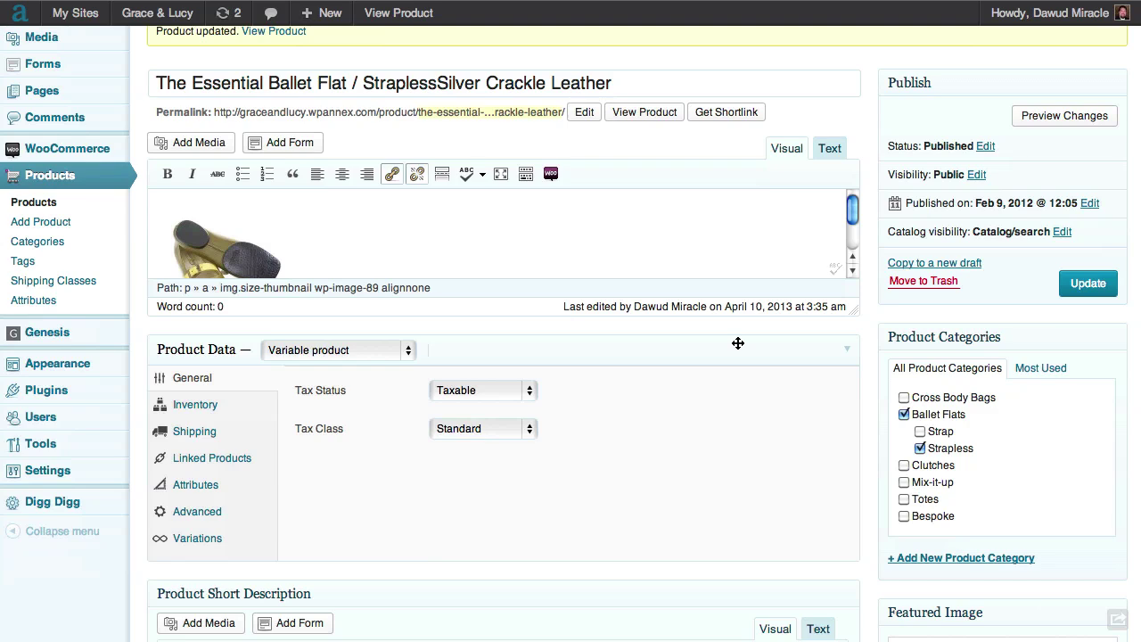
# Change the Silver Crackle Leather flat to a Simple product with empty prices and update it.
pyautogui.click(303, 299)
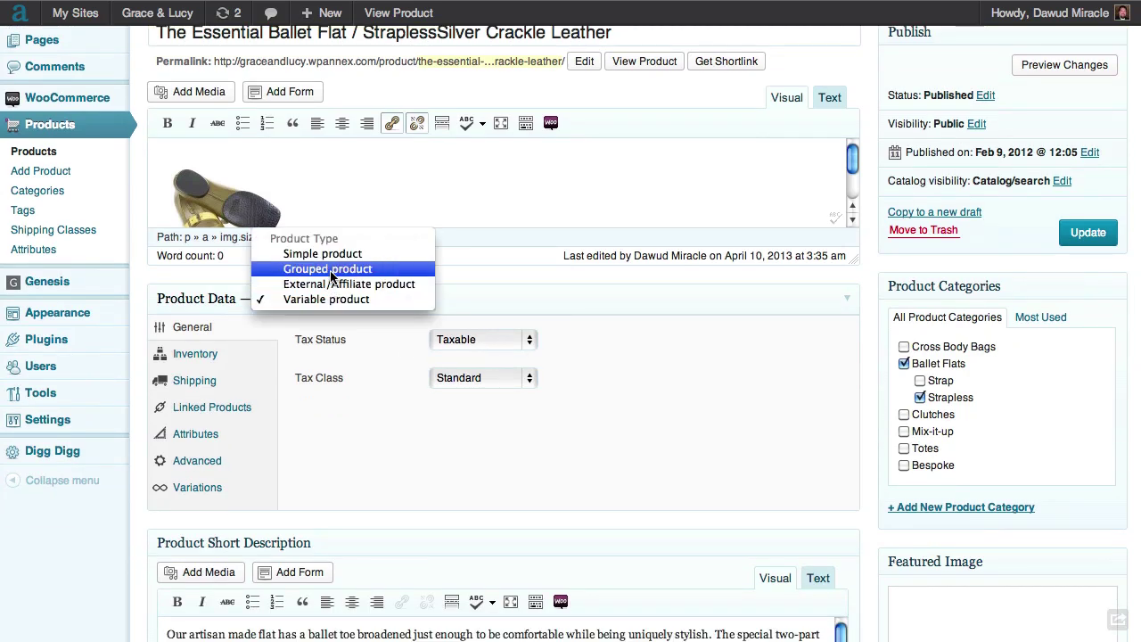
pyautogui.press('Escape')
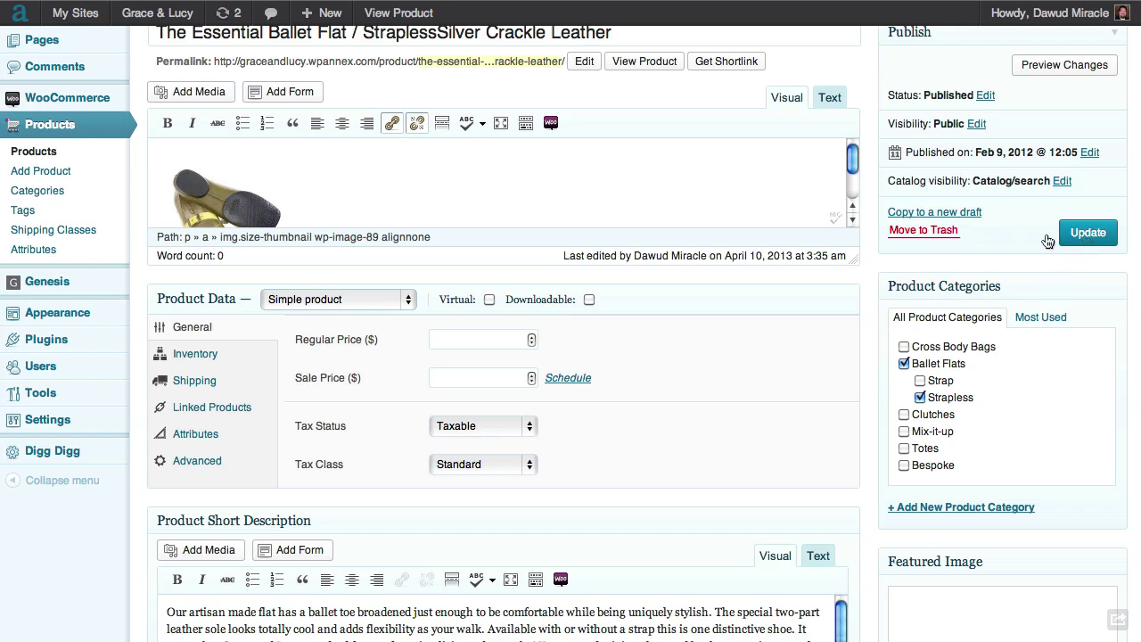
pyautogui.click(448, 339)
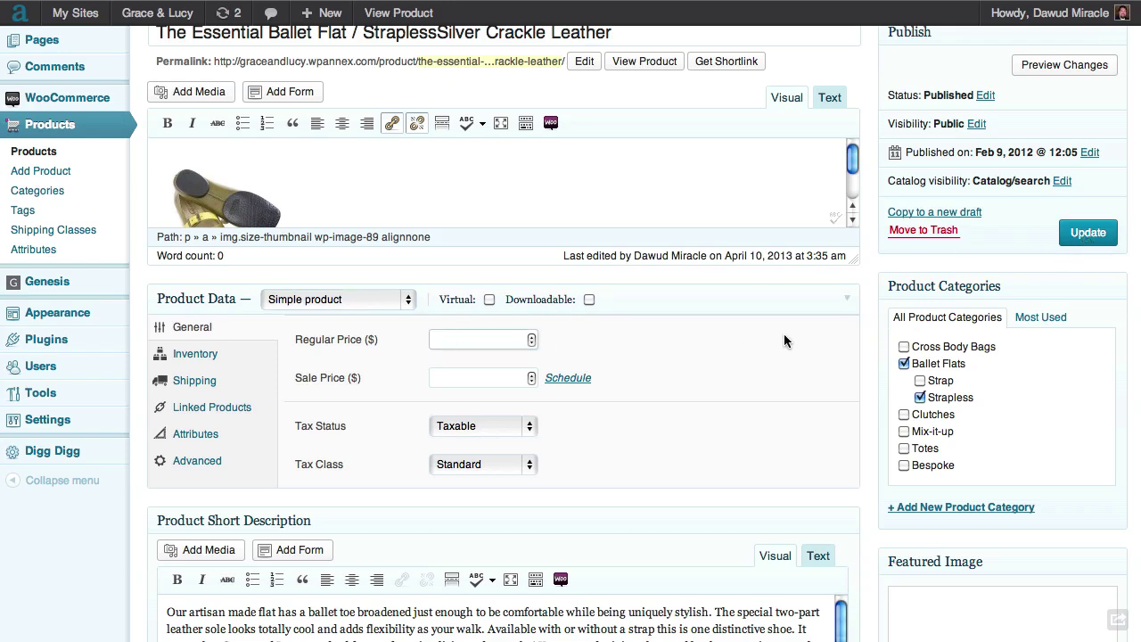
pyautogui.click(1080, 235)
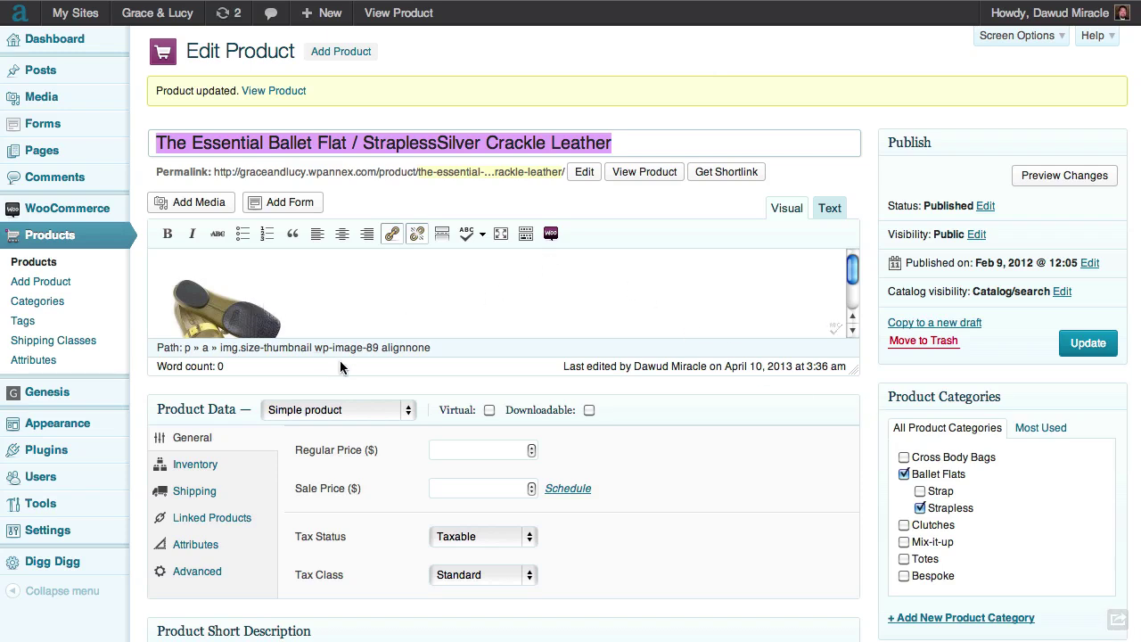
# Confirm the 'Product updated' notice appears at the top of the page.
pyautogui.scroll(-3, 789, 460)
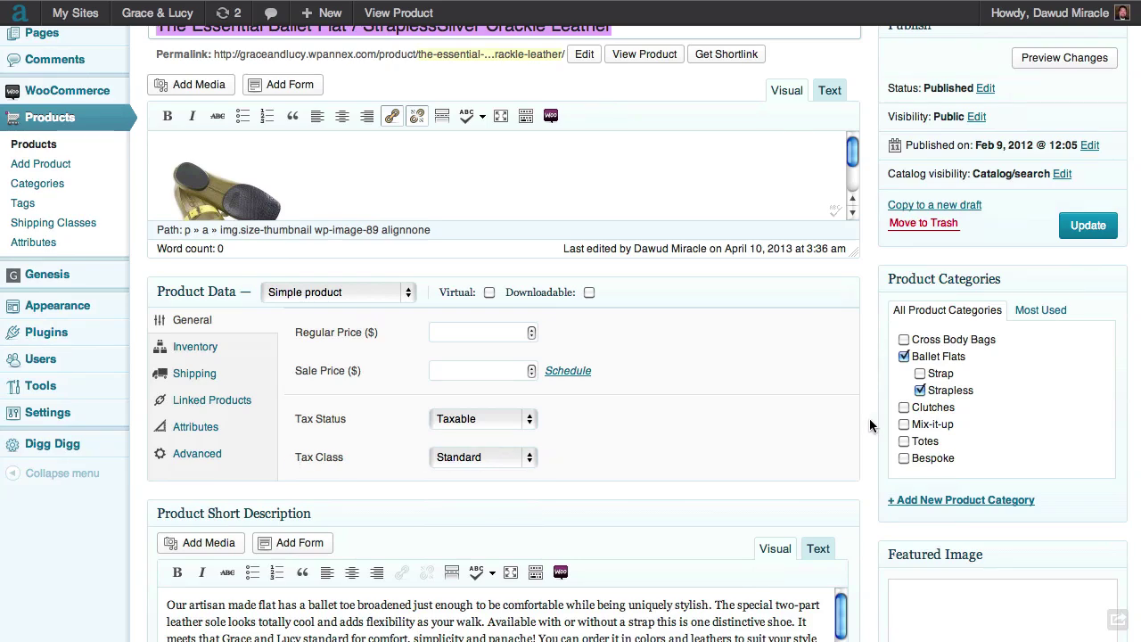
pyautogui.scroll(3, 870, 418)
pyautogui.click(523, 66)
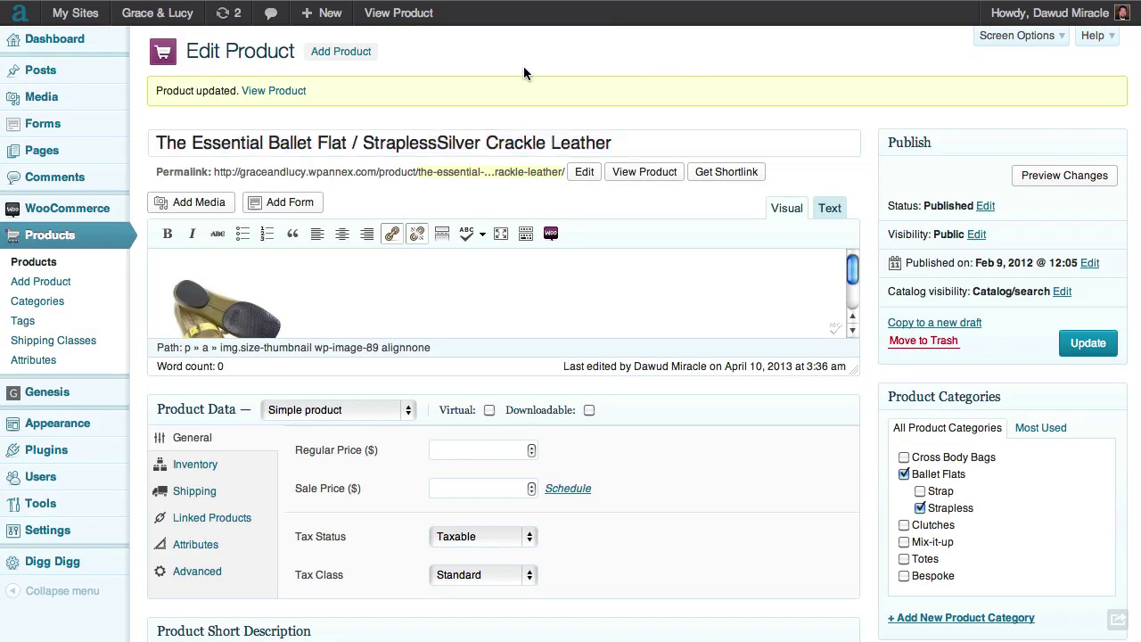
pyautogui.moveTo(315, 89); pyautogui.dragTo(152, 92)
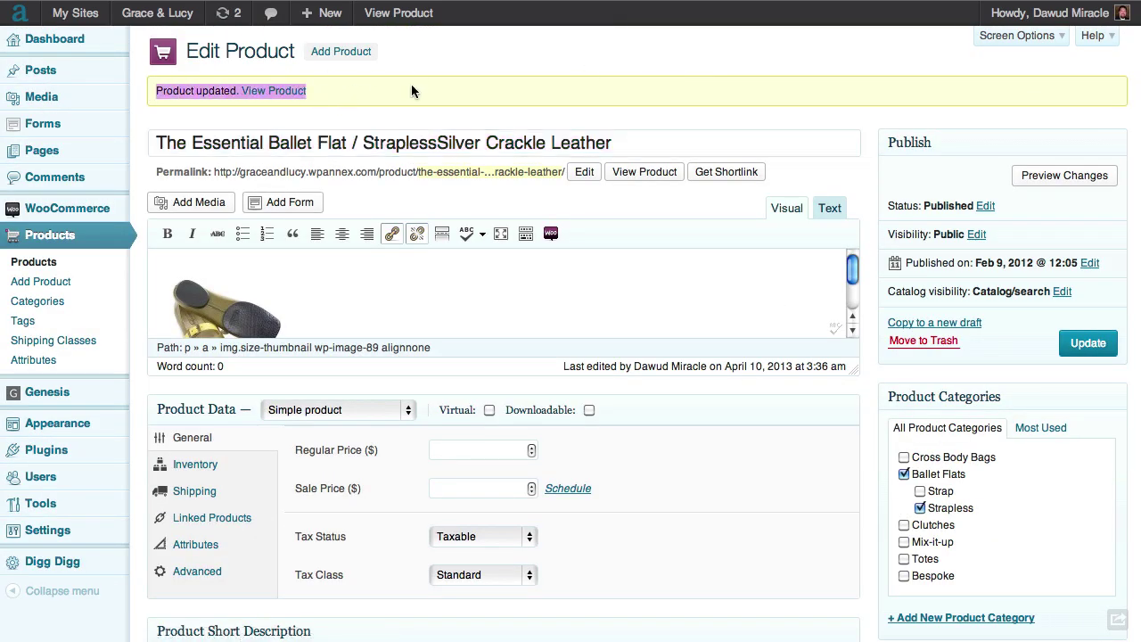
pyautogui.click(512, 71)
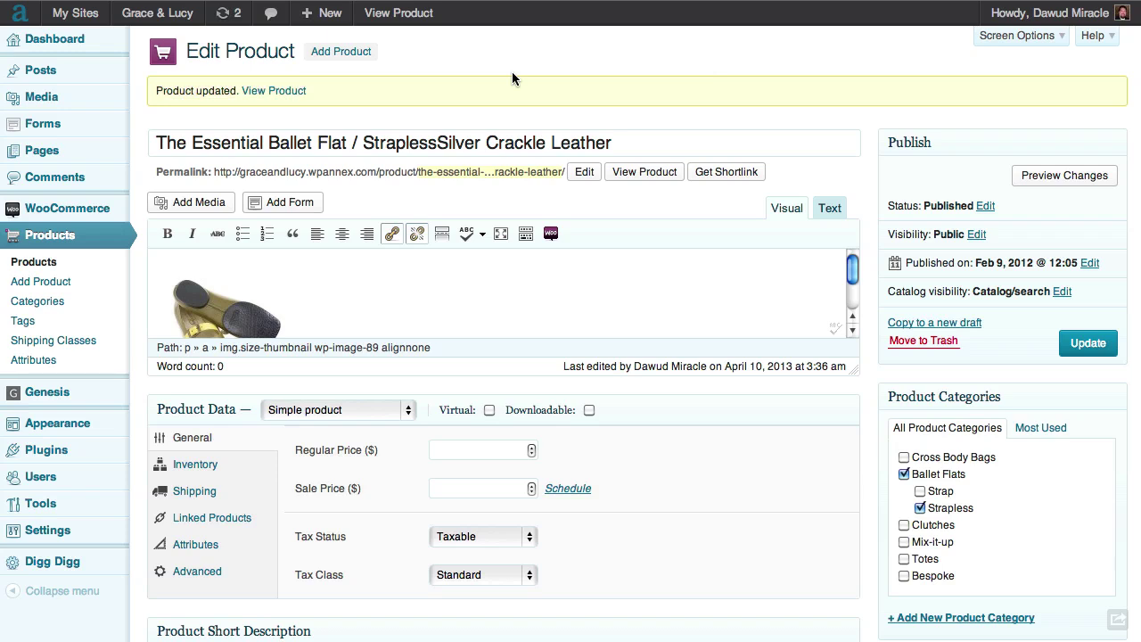